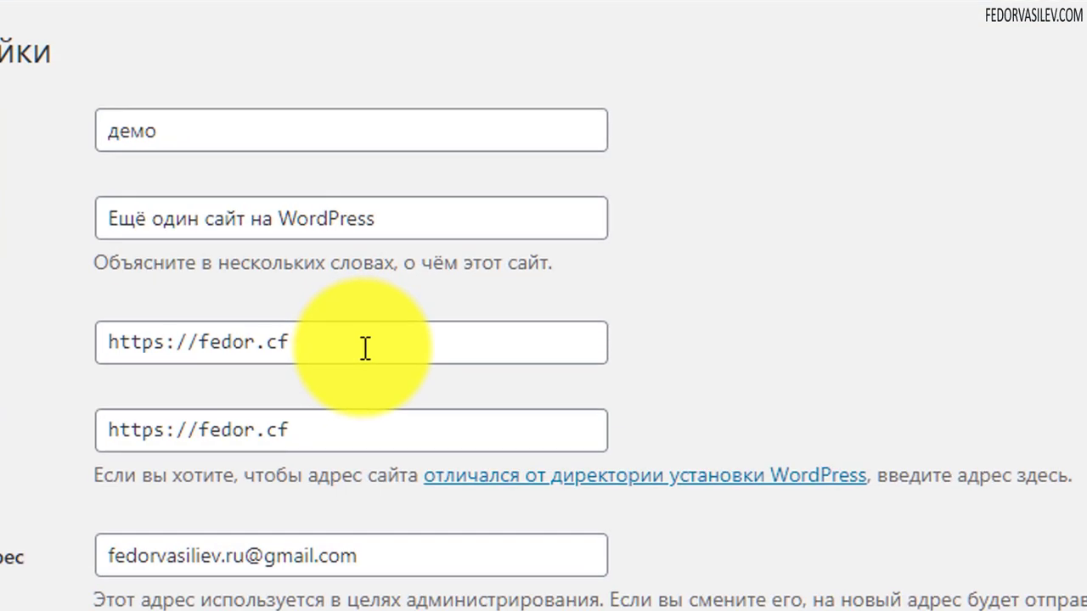
- Highlight the letter s of https in the WordPress address (URL) setting
click(158, 341)
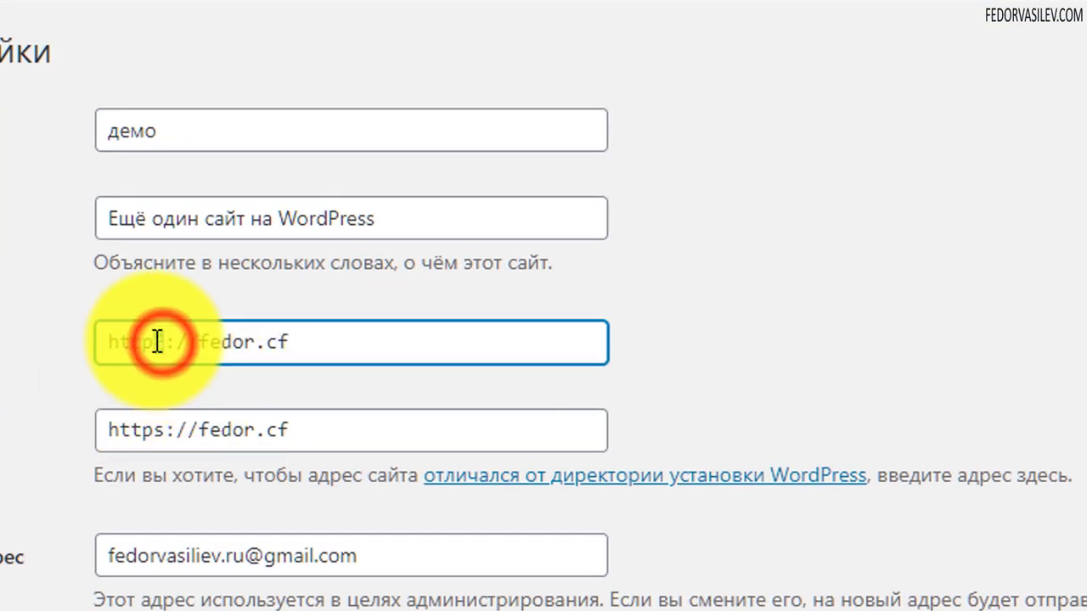
drag(157, 341, 166, 342)
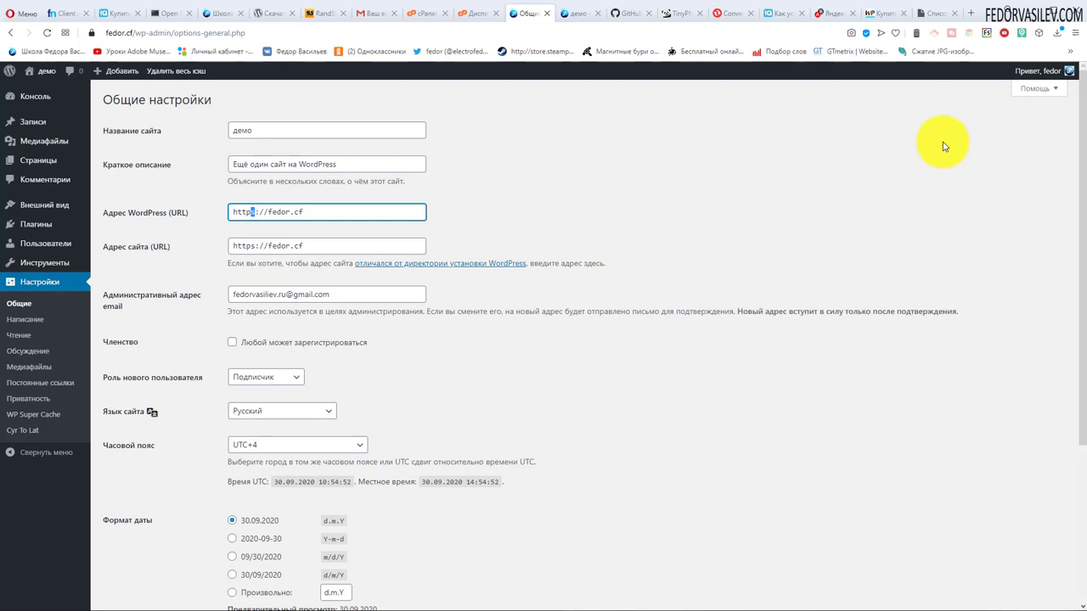
- Open the code download options of the Search-Replace-DB repository on GitHub
click(627, 13)
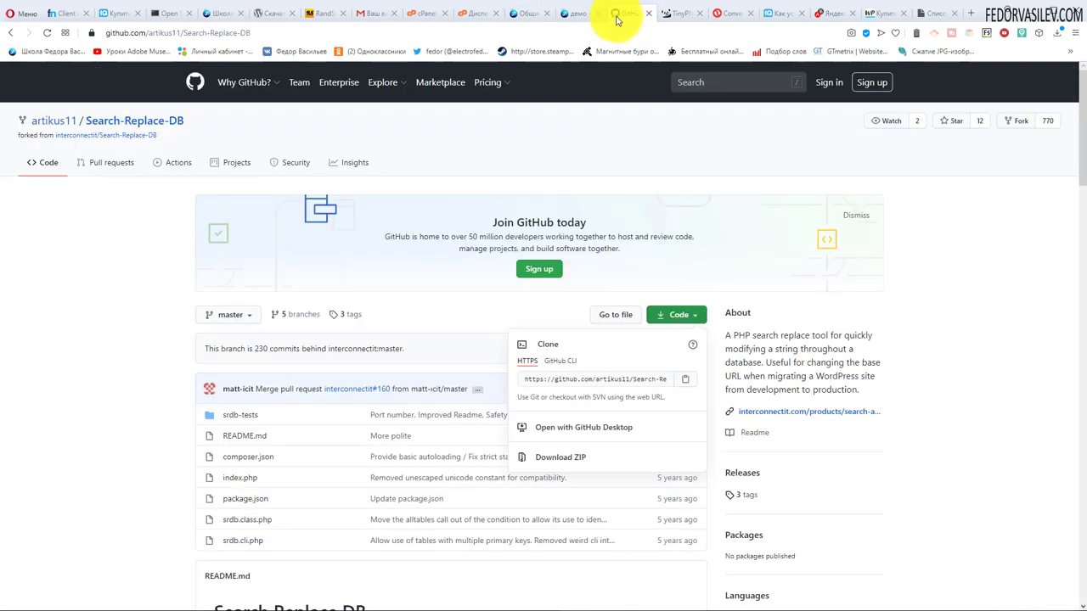
click(647, 102)
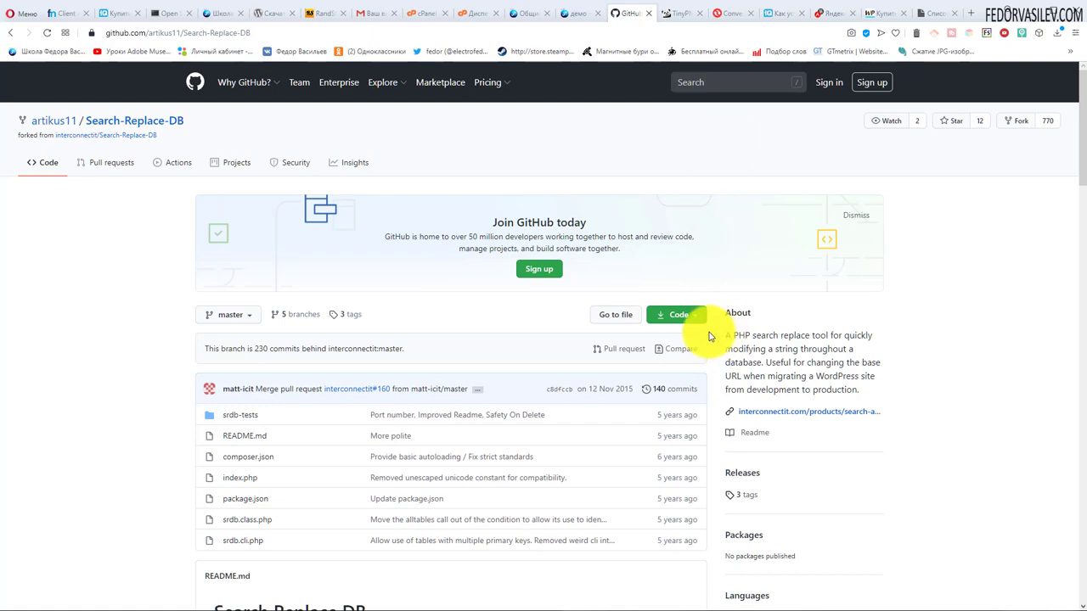
click(682, 315)
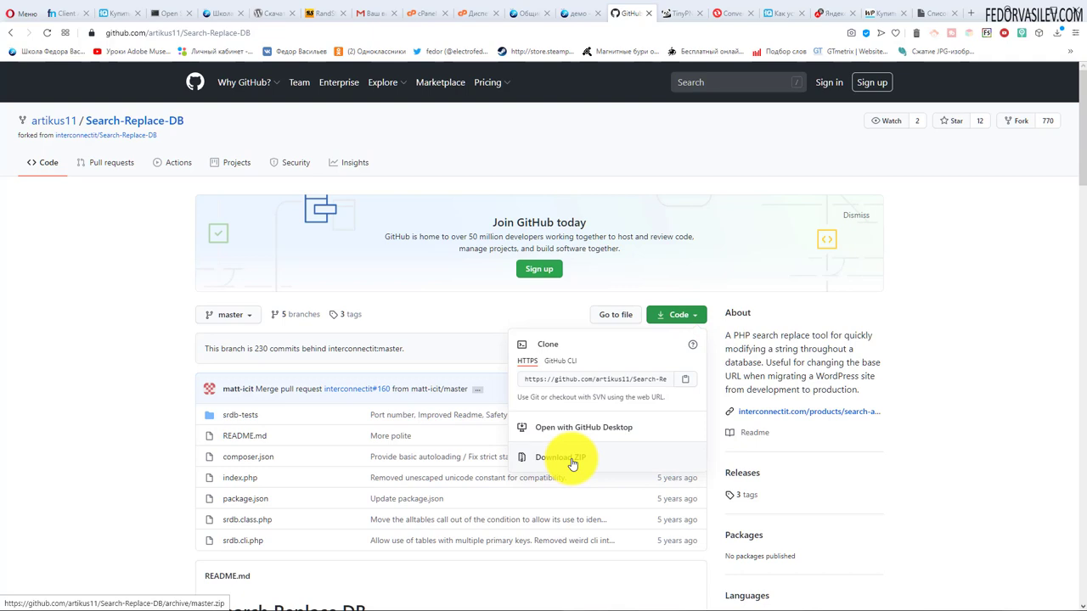
- Upload Search-Replace-DB-master.zip to the public_html folder in the cPanel file manager and reload the folder listing
key(ctrl+Tab)
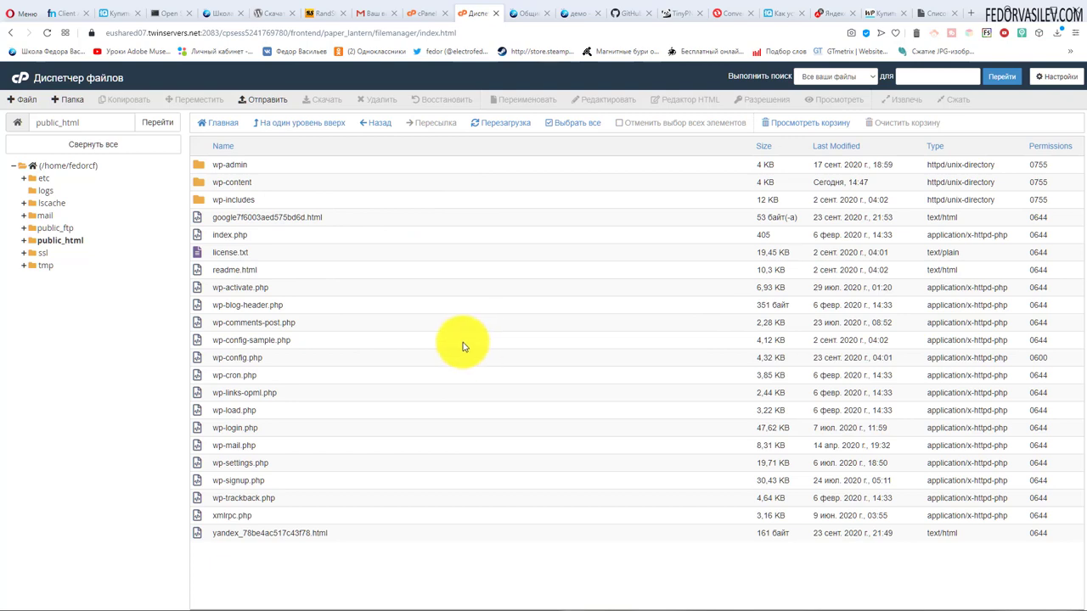
click(269, 106)
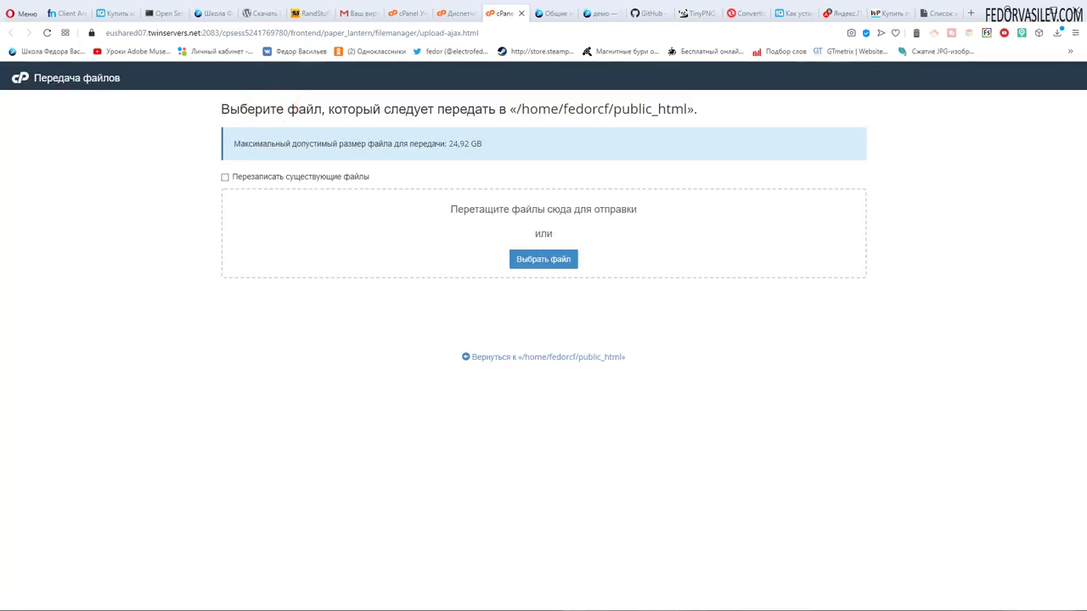
drag(930, 424, 288, 233)
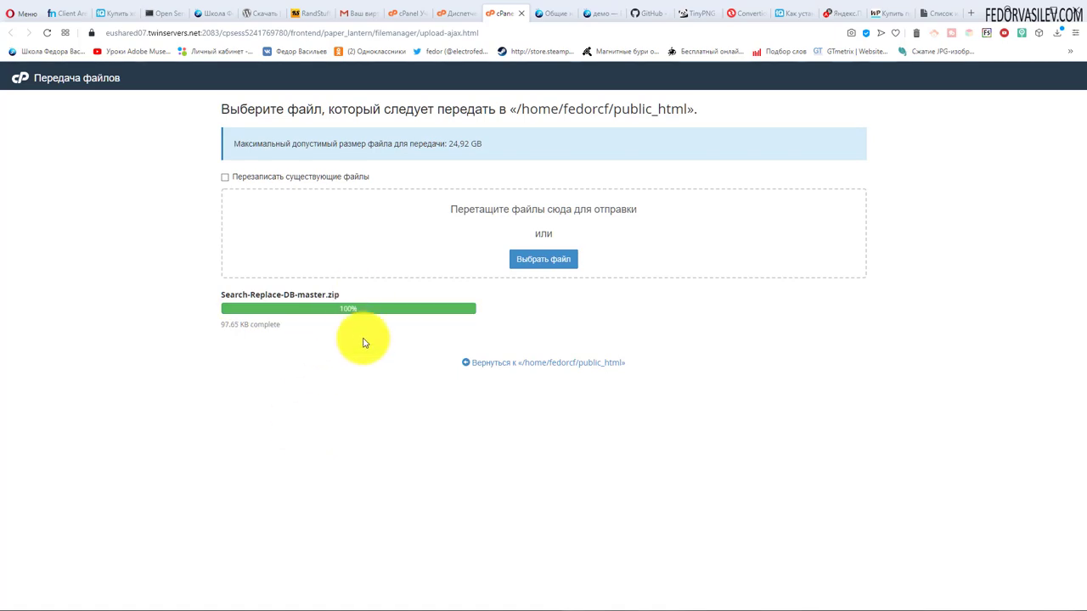
click(522, 13)
click(55, 240)
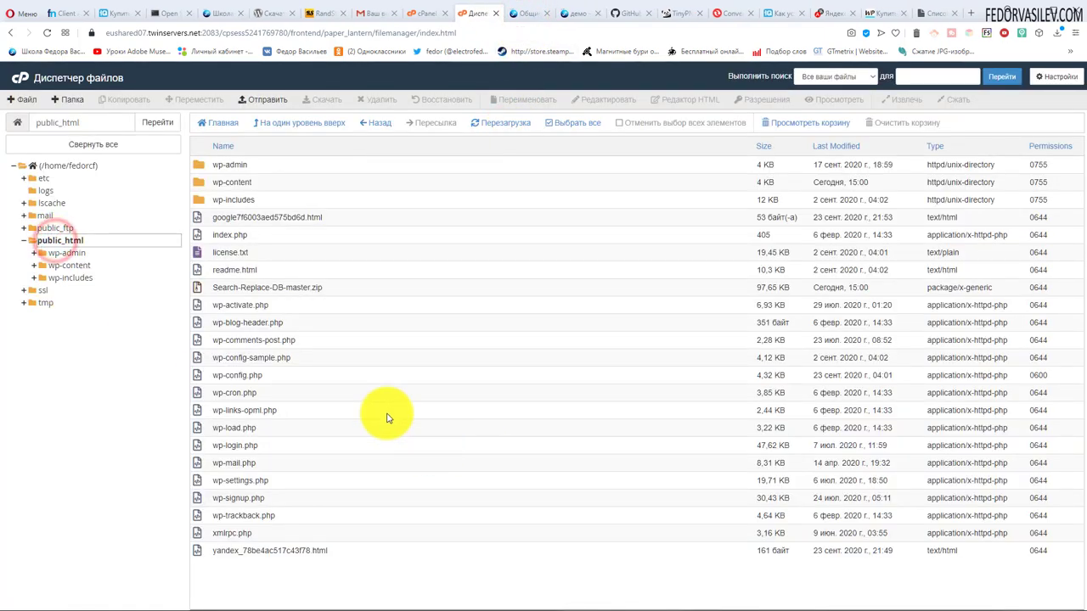
- Extract Search-Replace-DB-master.zip into /public_html and dismiss the extraction results
click(330, 286)
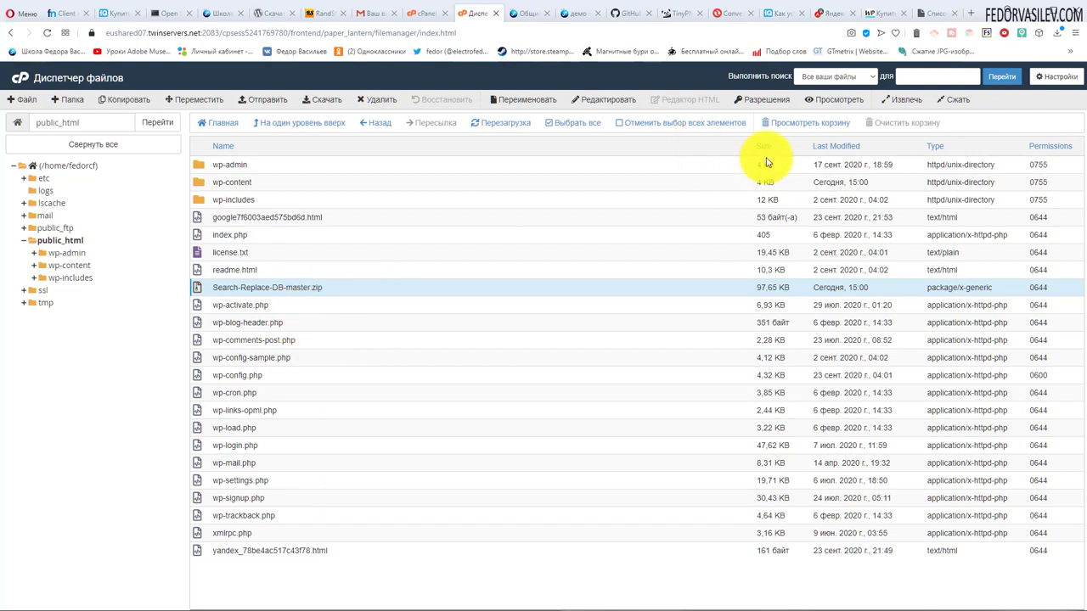
click(893, 99)
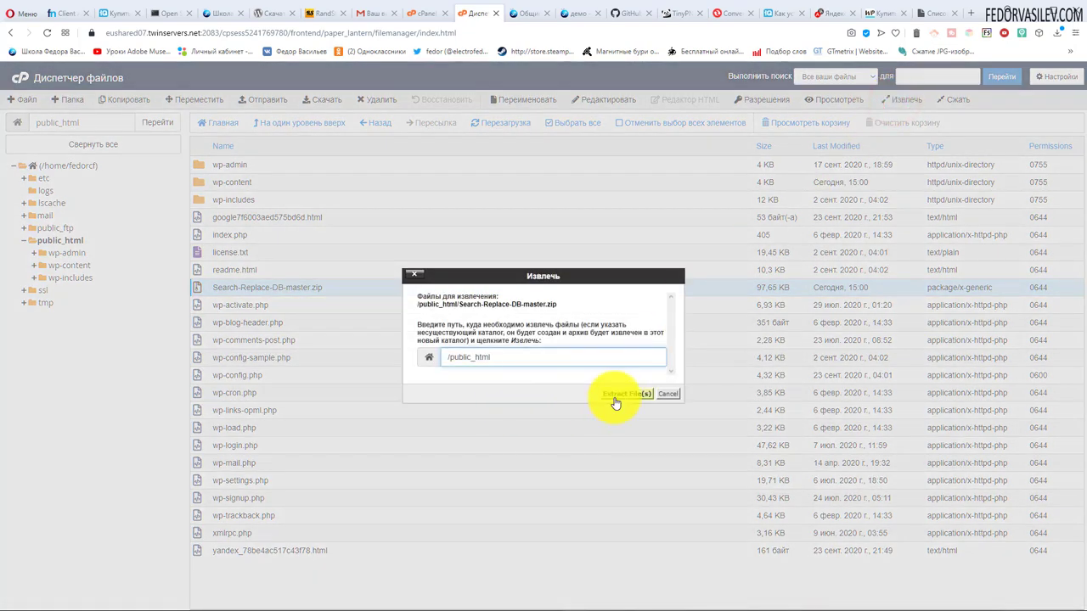
click(621, 394)
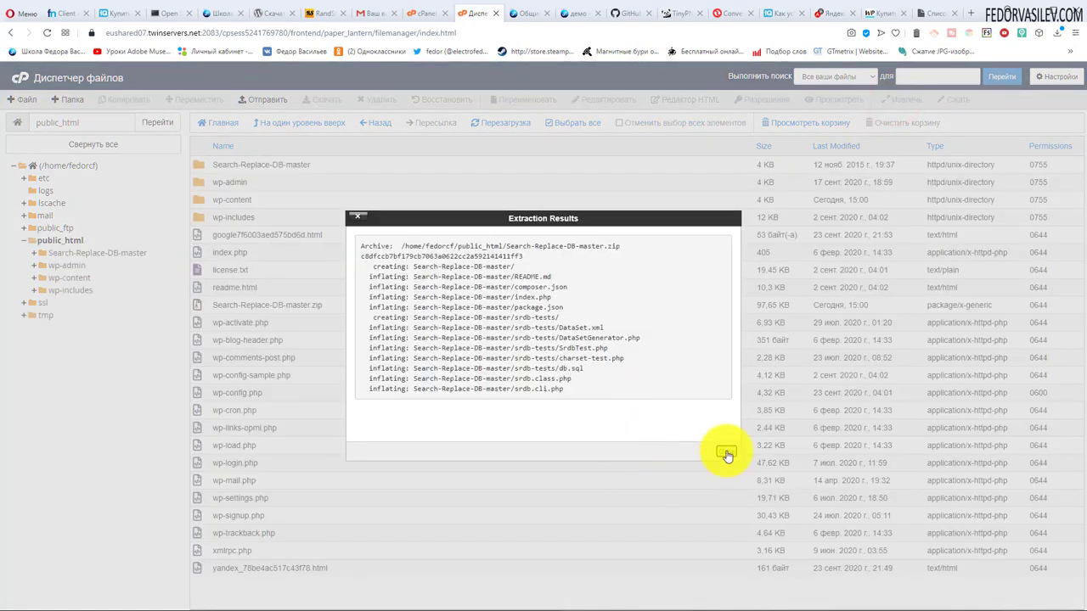
click(726, 451)
- Copy the name of the extracted Search-Replace-DB-master folder without renaming it
click(306, 165)
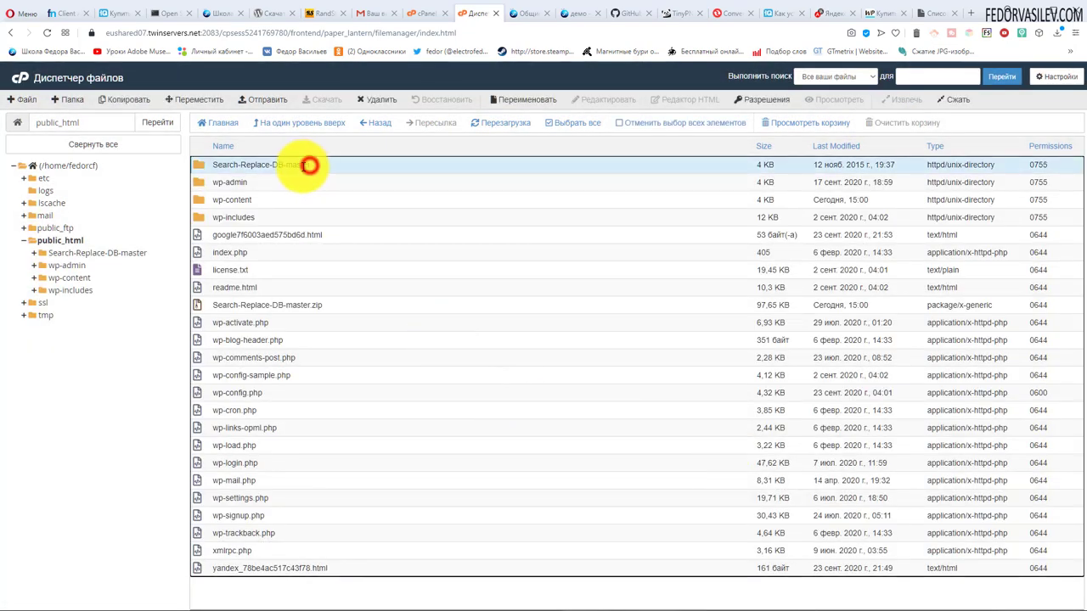
click(298, 166)
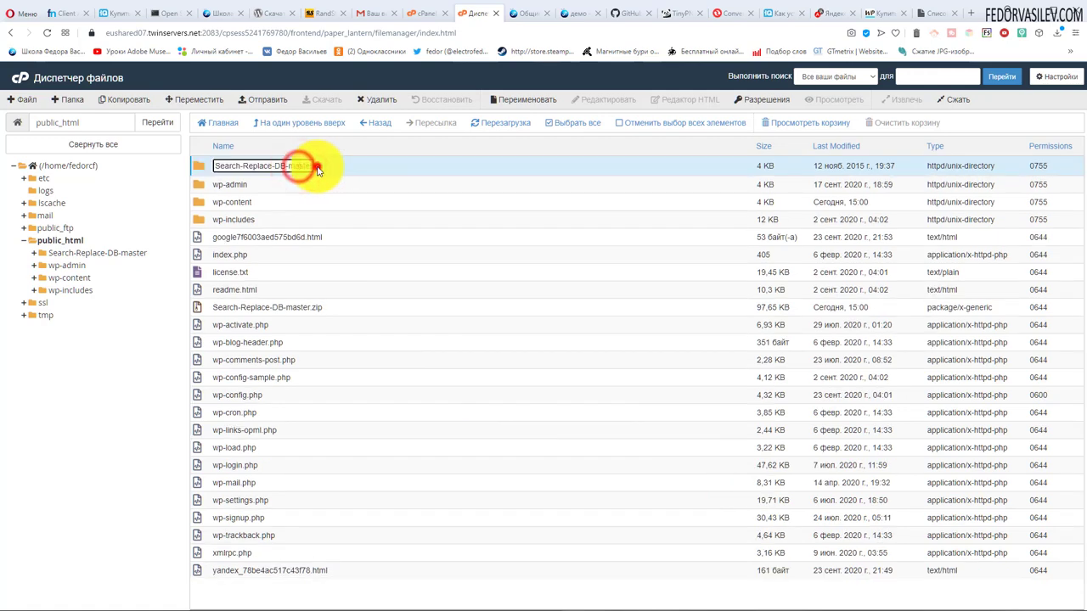
click(311, 165)
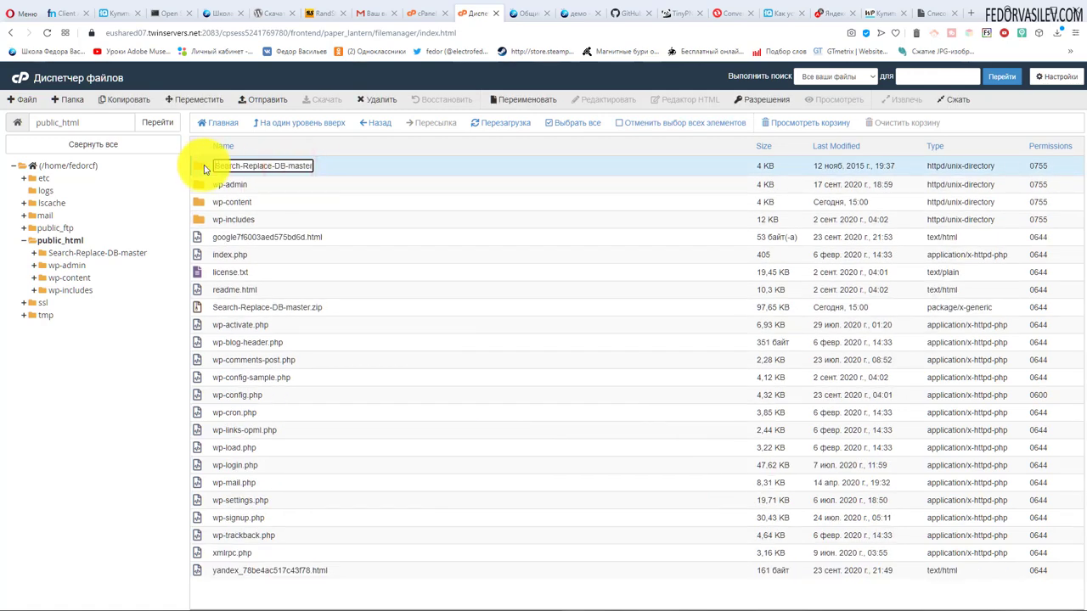
click(260, 166)
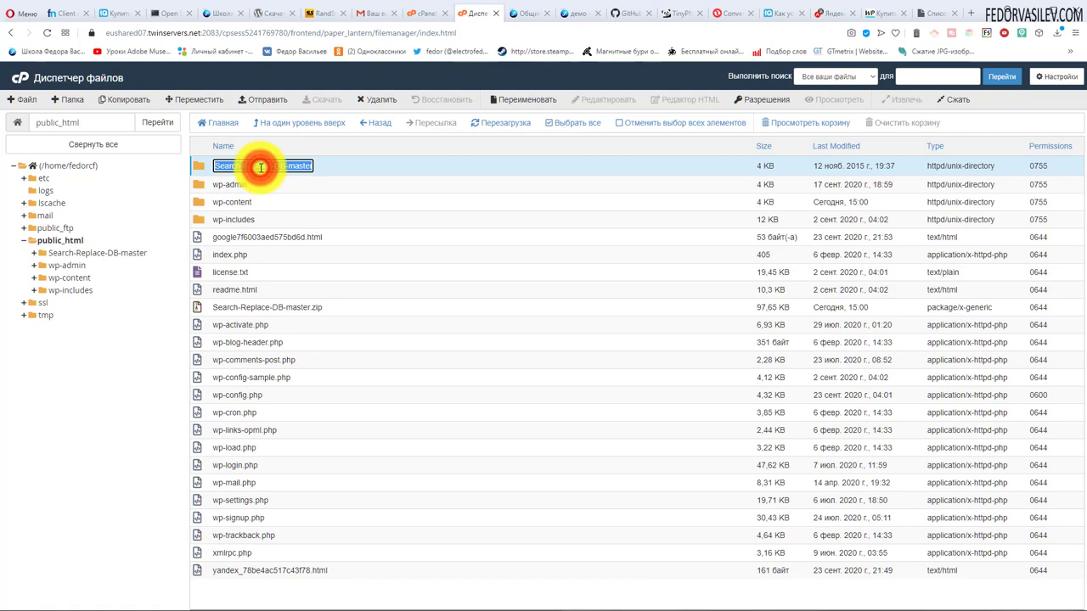
key(Return)
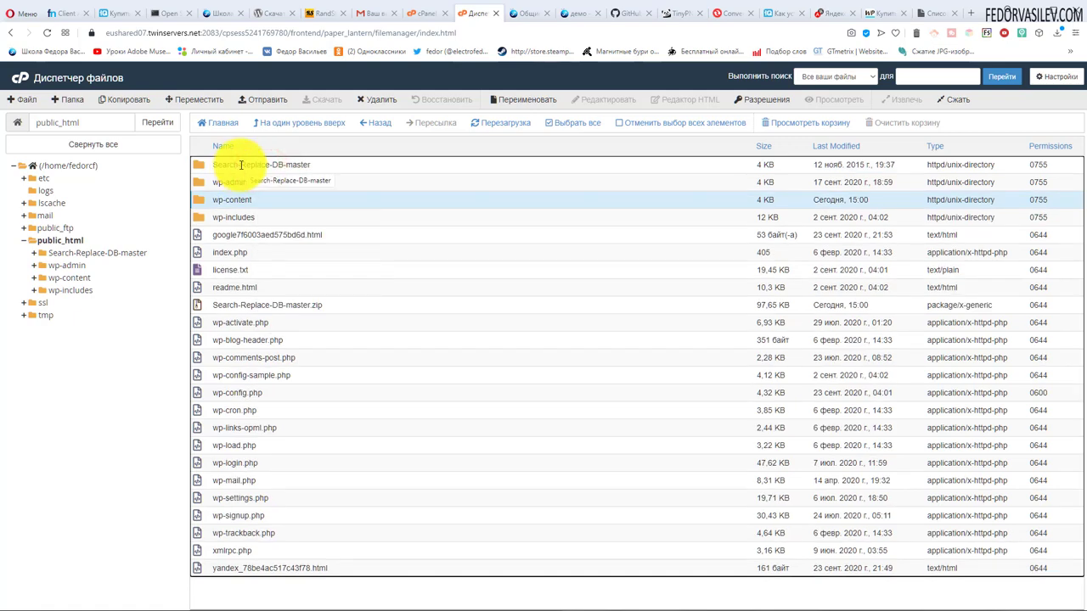
click(242, 164)
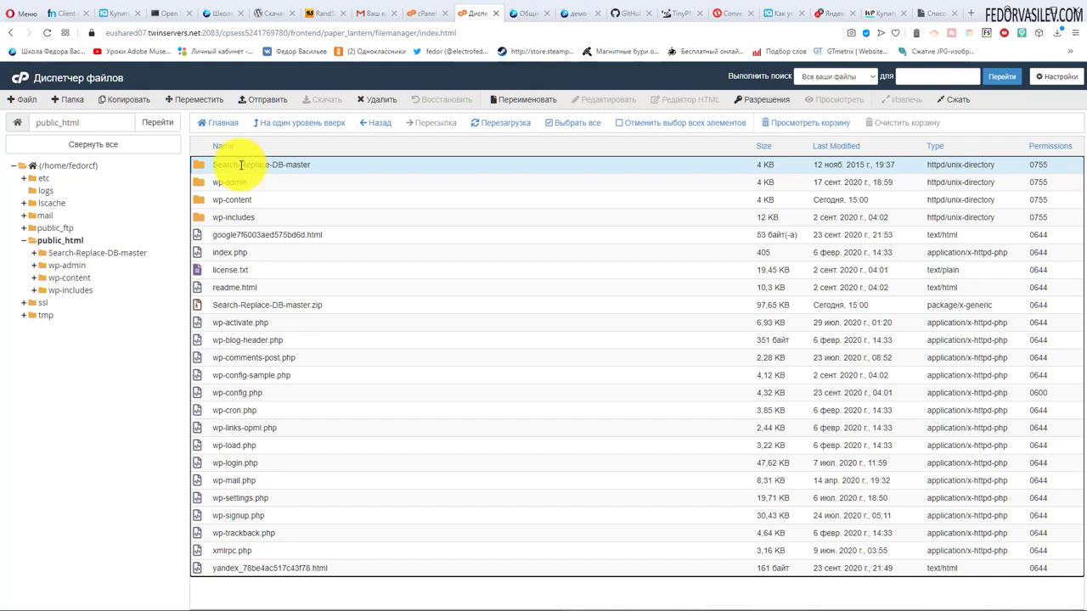
click(241, 165)
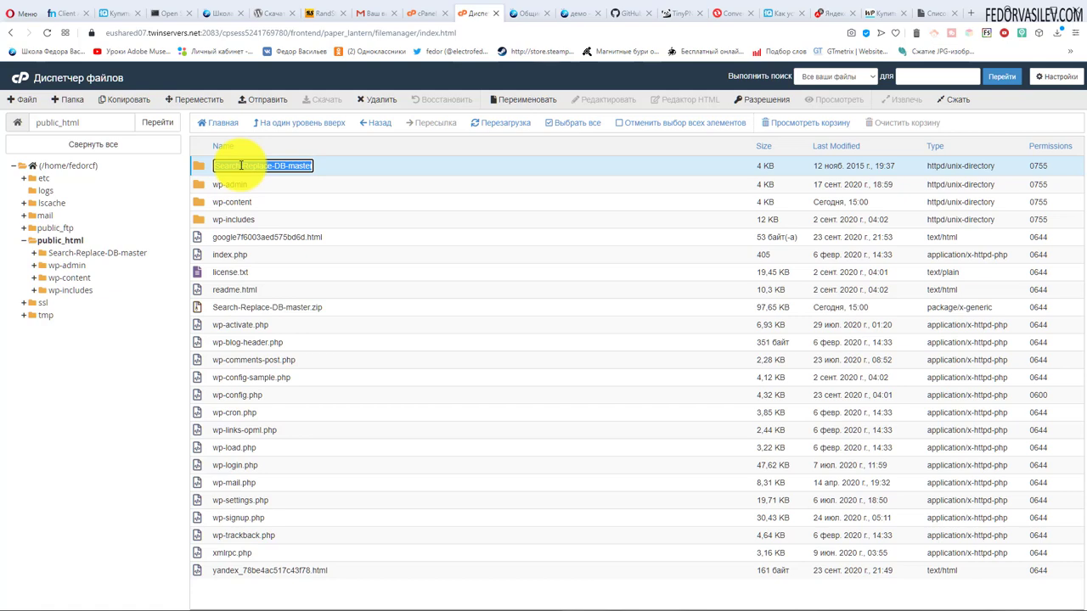
- Open fedor.cf/Search-Replace-DB-master in the browser tab showing the demo site
click(571, 14)
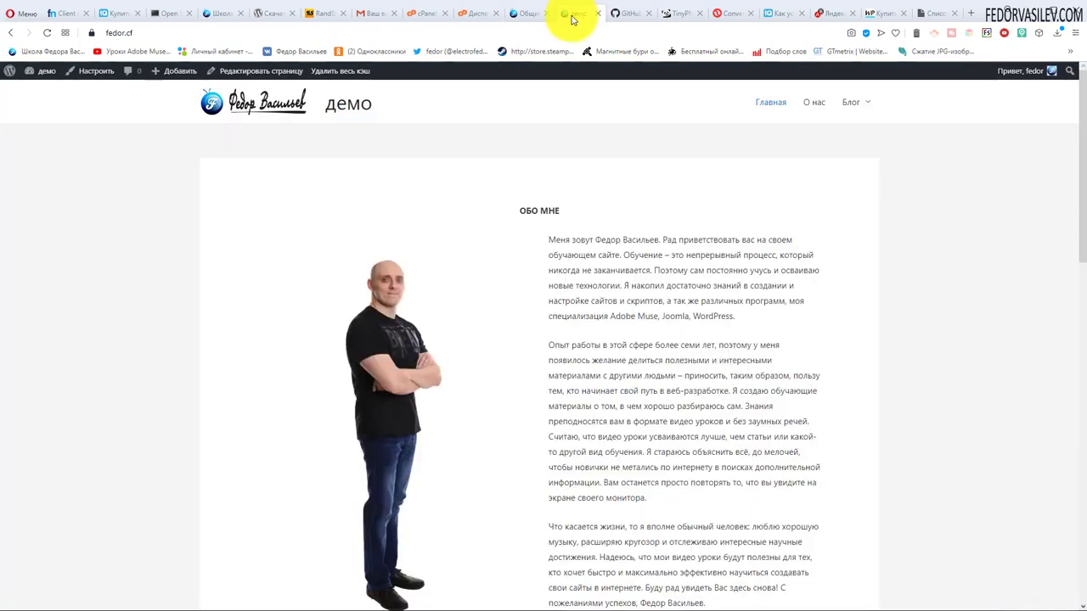
click(150, 32)
key(ctrl+c)
click(157, 33)
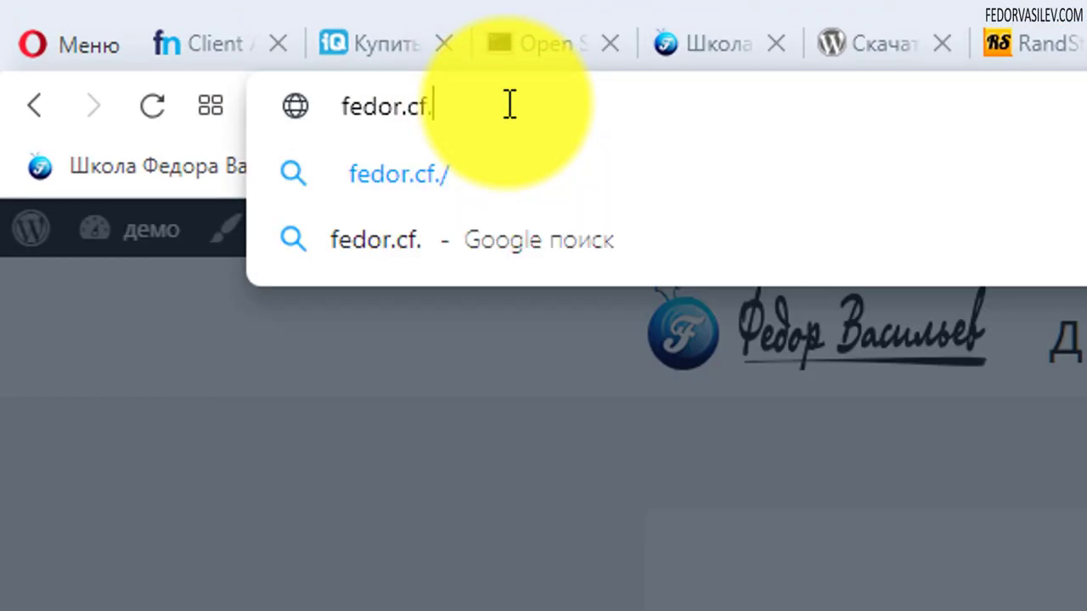
key(BackSpace)
text(/)
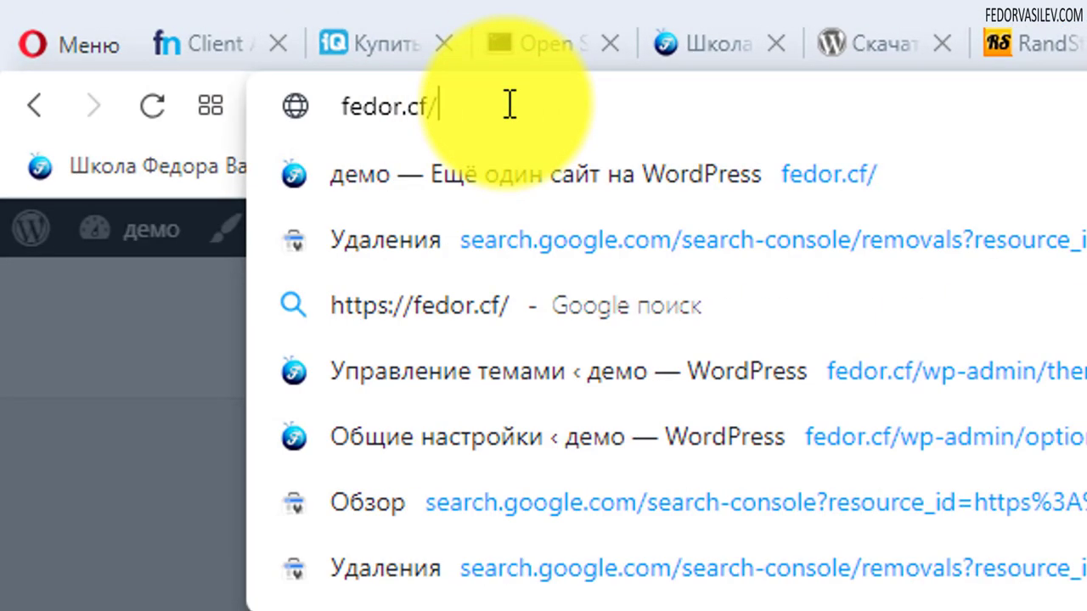
text(Search-Replace-DB-master)
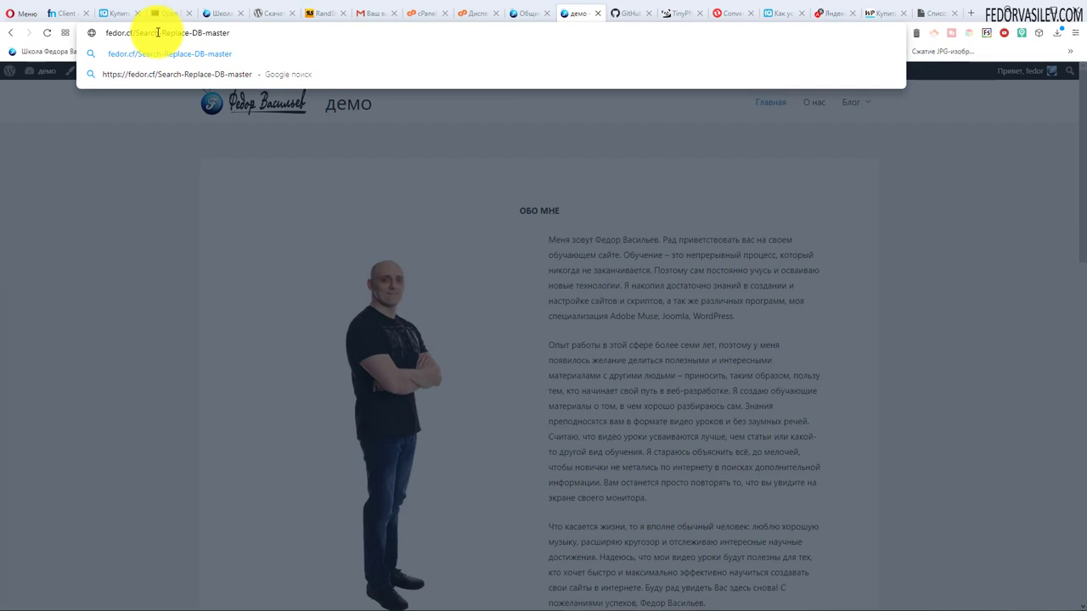
key(Return)
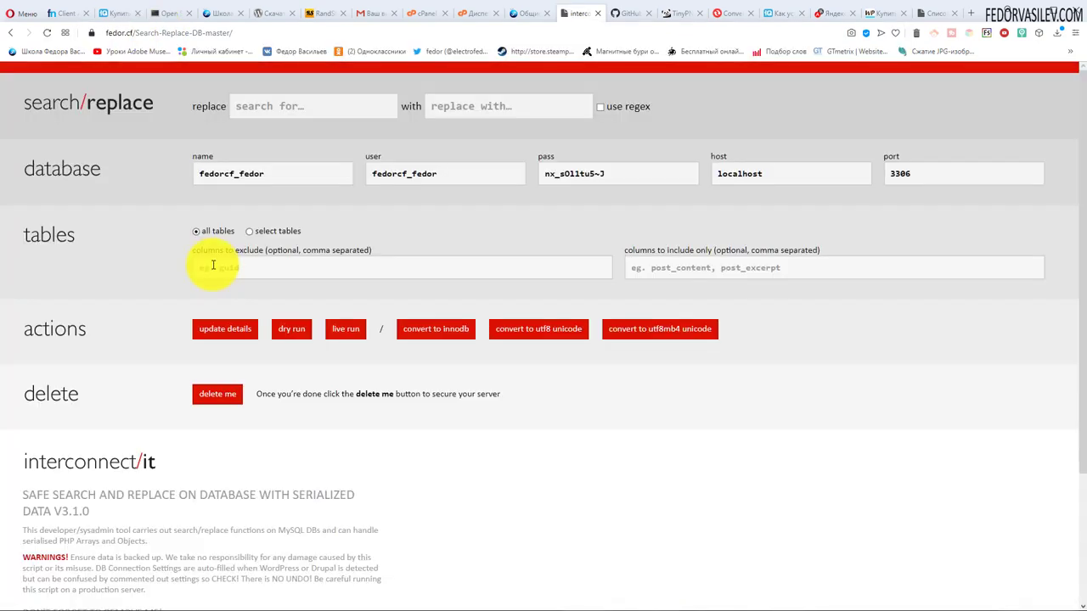
key(ctrl+v)
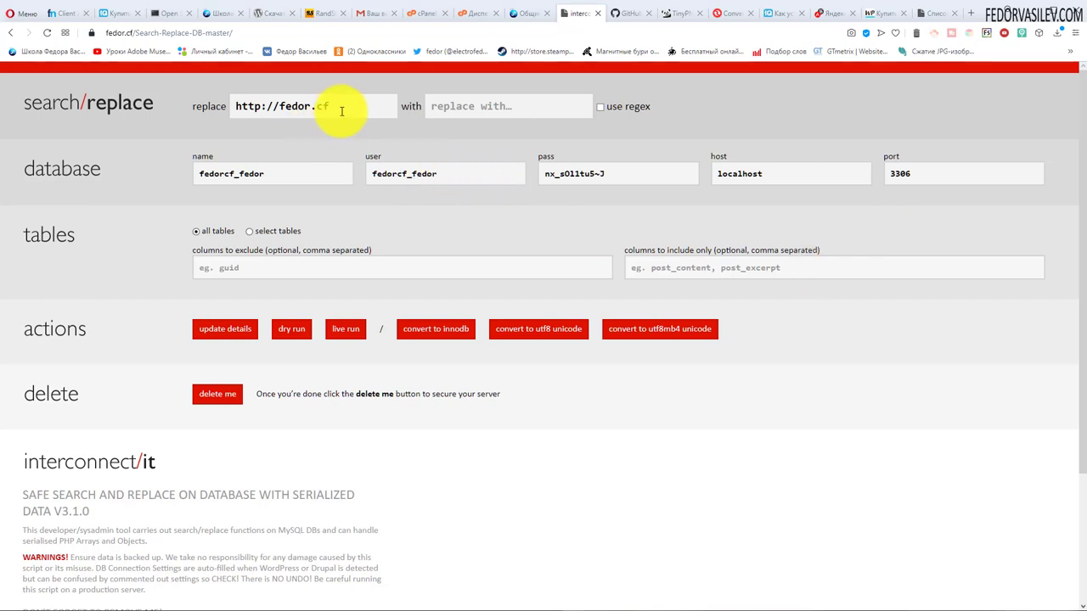
drag(340, 108, 222, 105)
click(387, 153)
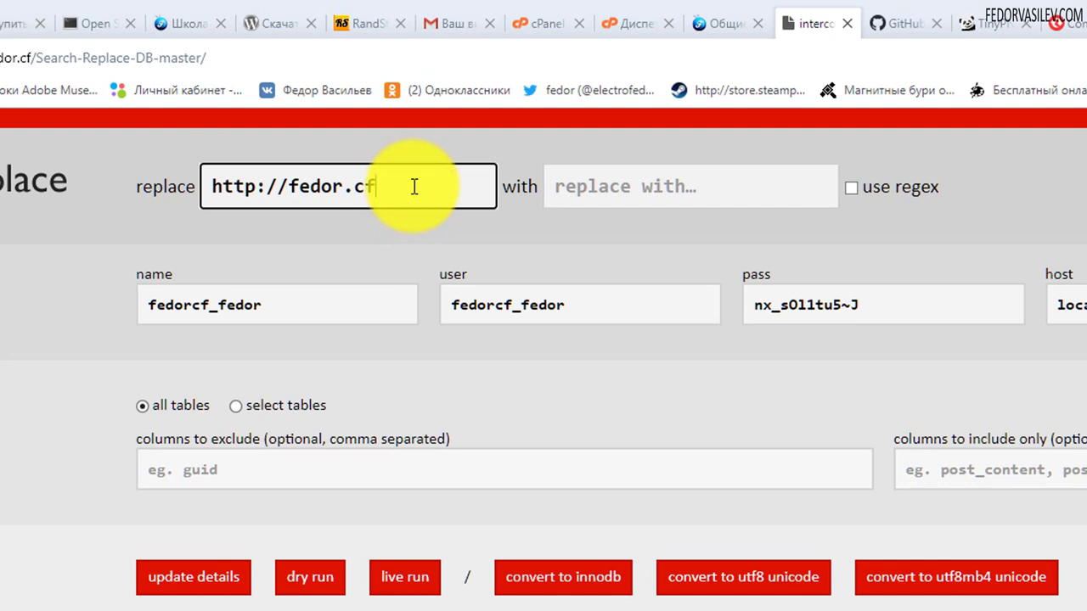
drag(281, 186, 214, 186)
click(280, 182)
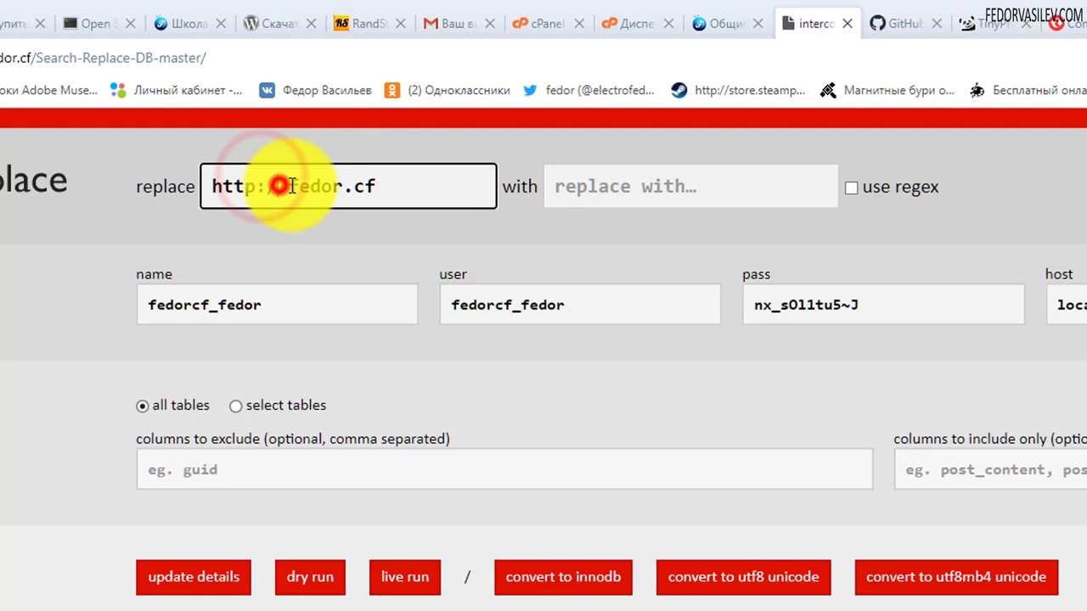
double_click(376, 187)
click(417, 187)
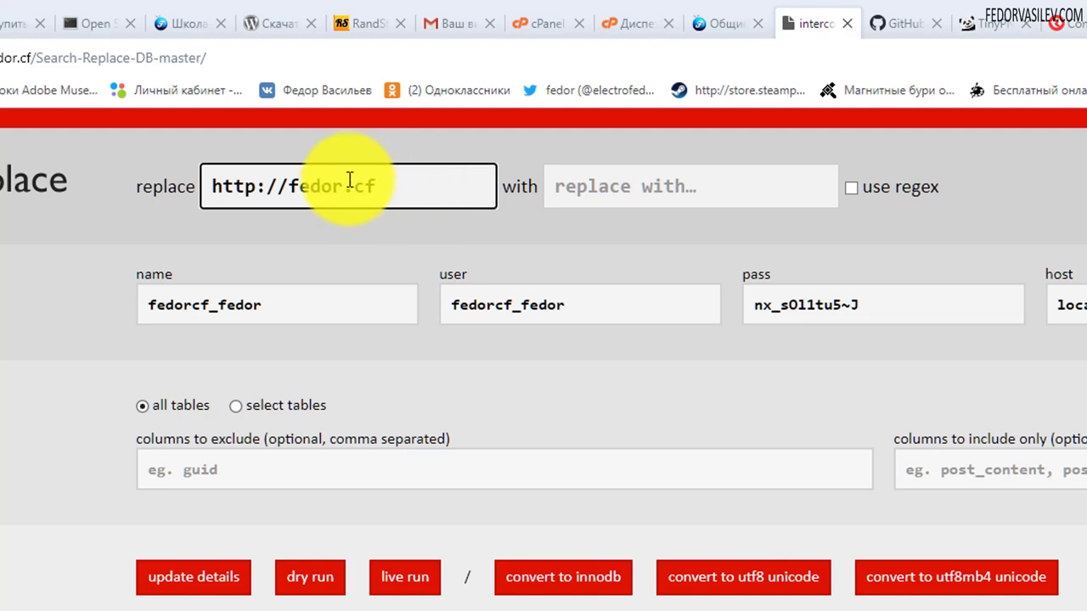
drag(344, 183, 295, 191)
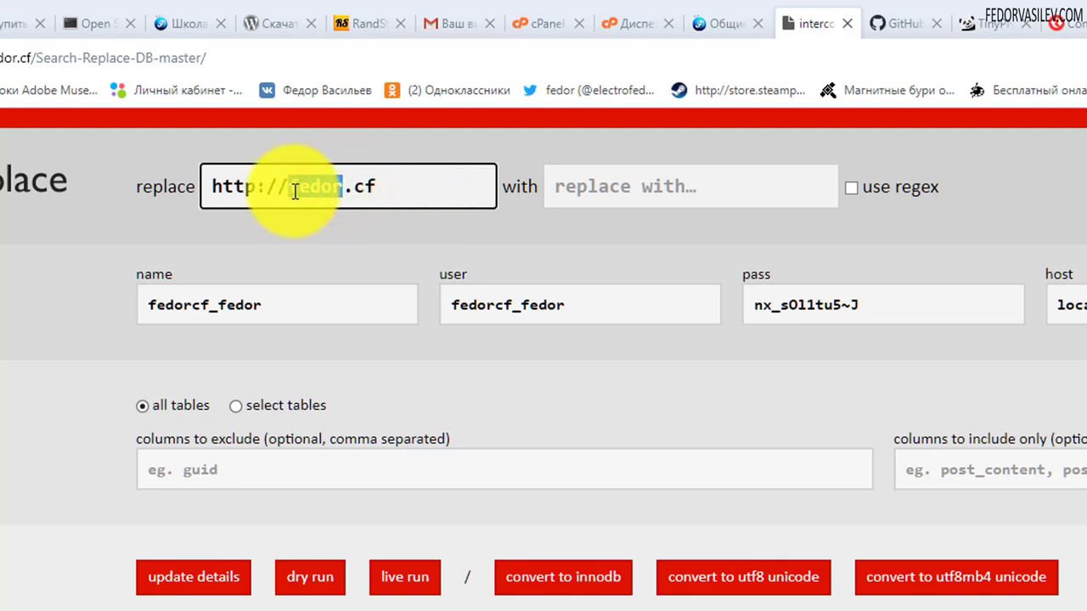
click(378, 188)
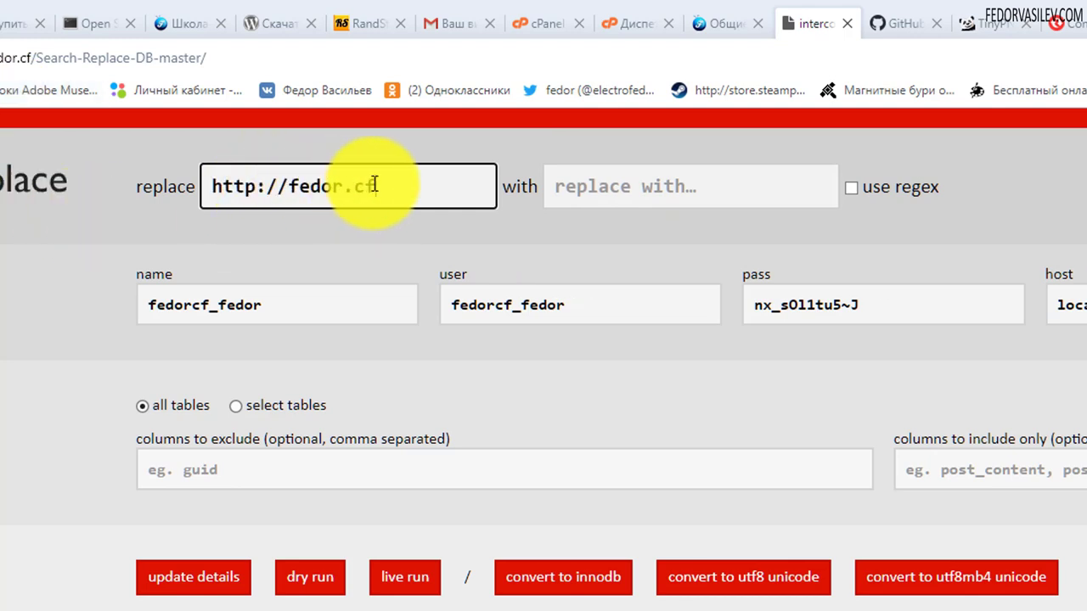
drag(398, 182, 175, 218)
key(ctrl+c)
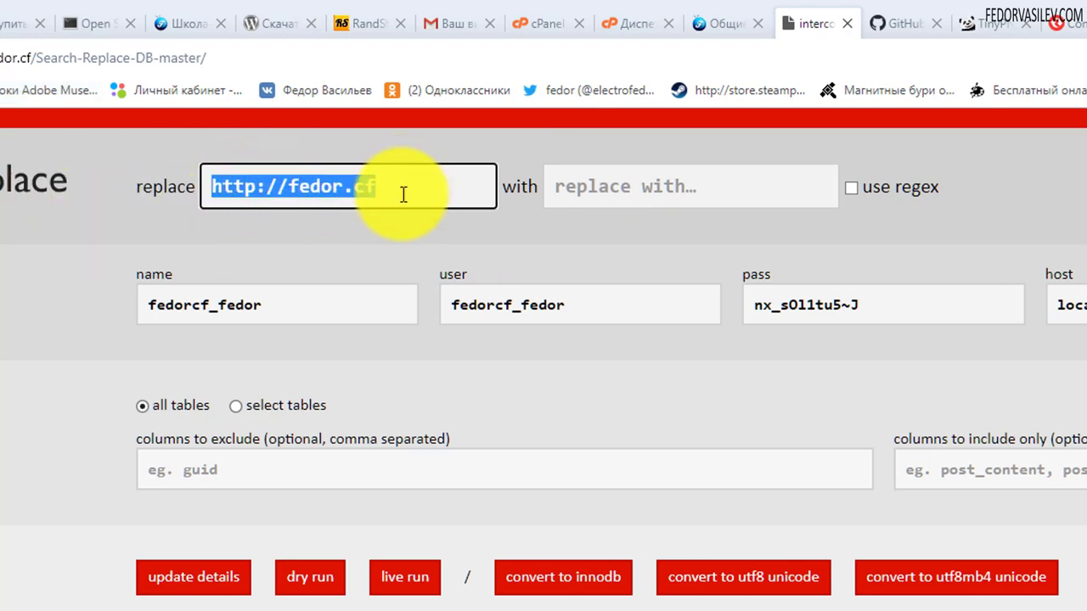
click(573, 187)
right_click(573, 187)
click(617, 351)
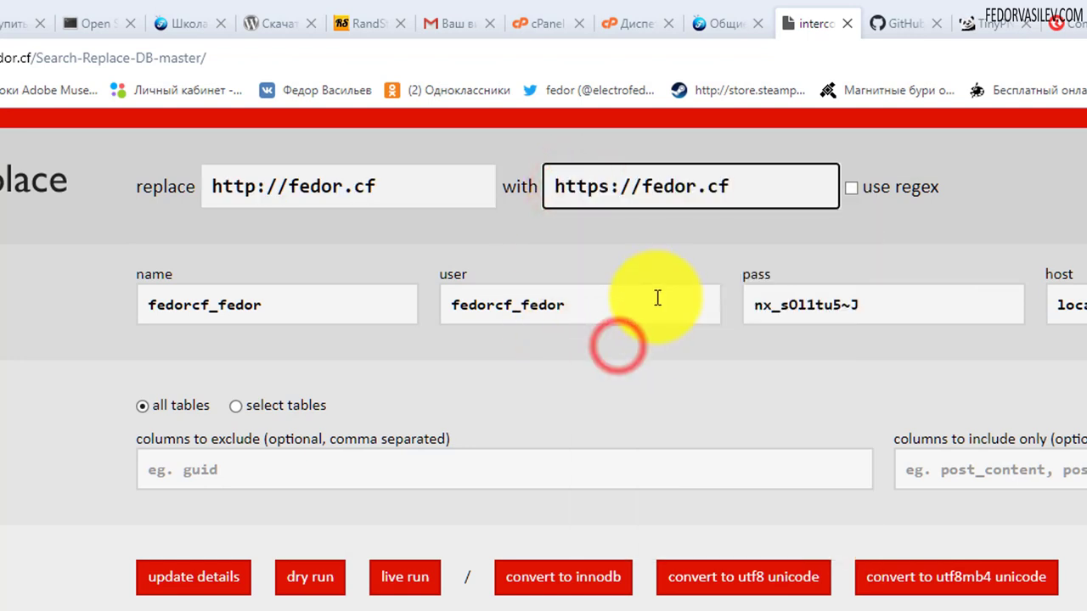
click(605, 186)
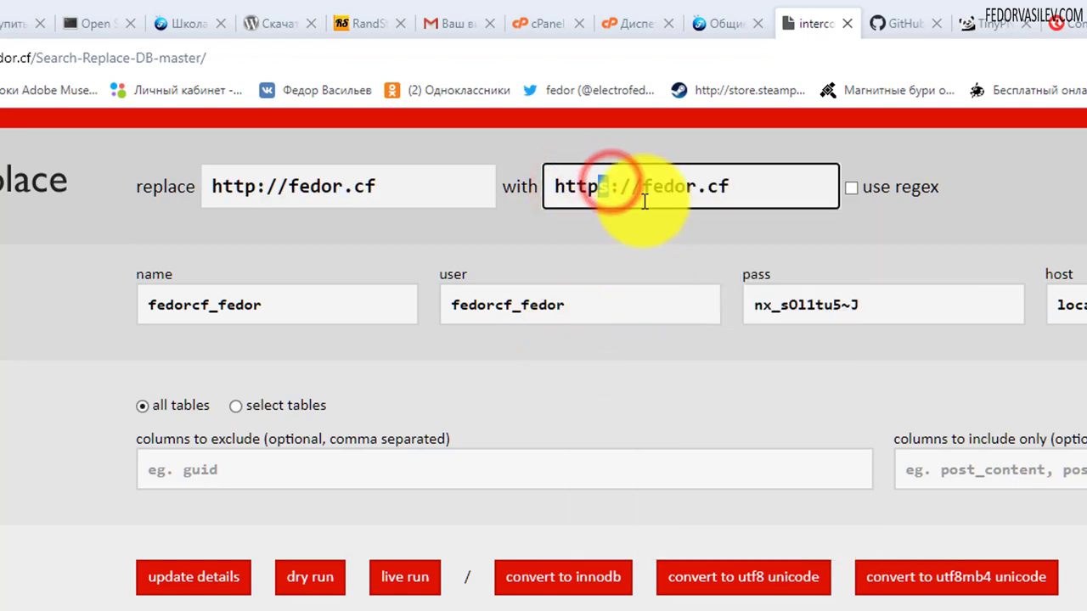
text(s)
click(728, 184)
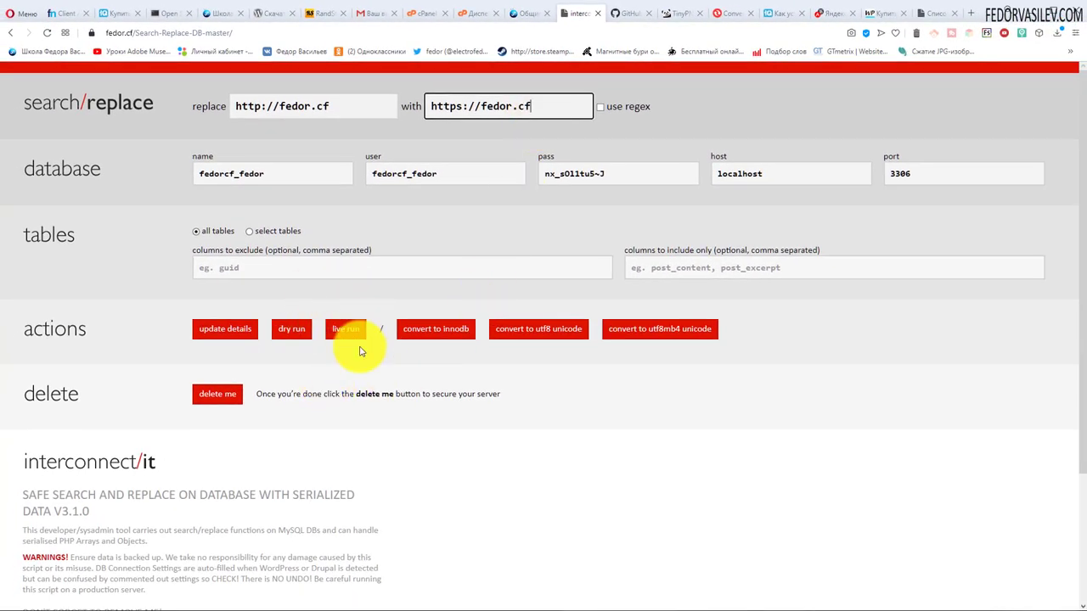
click(343, 331)
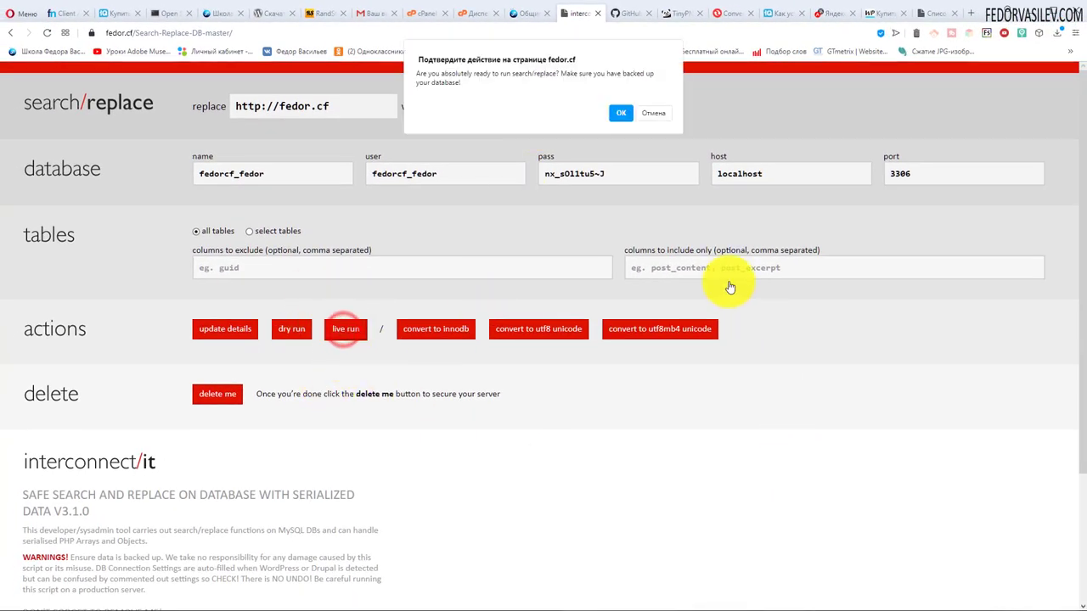
click(620, 113)
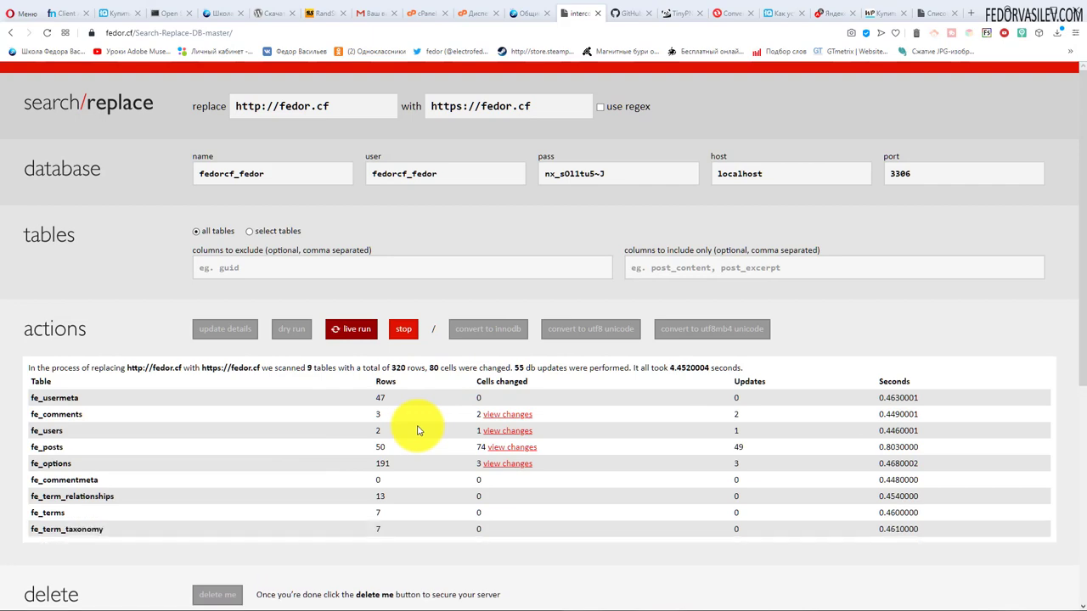
scroll(412, 425, down, 2)
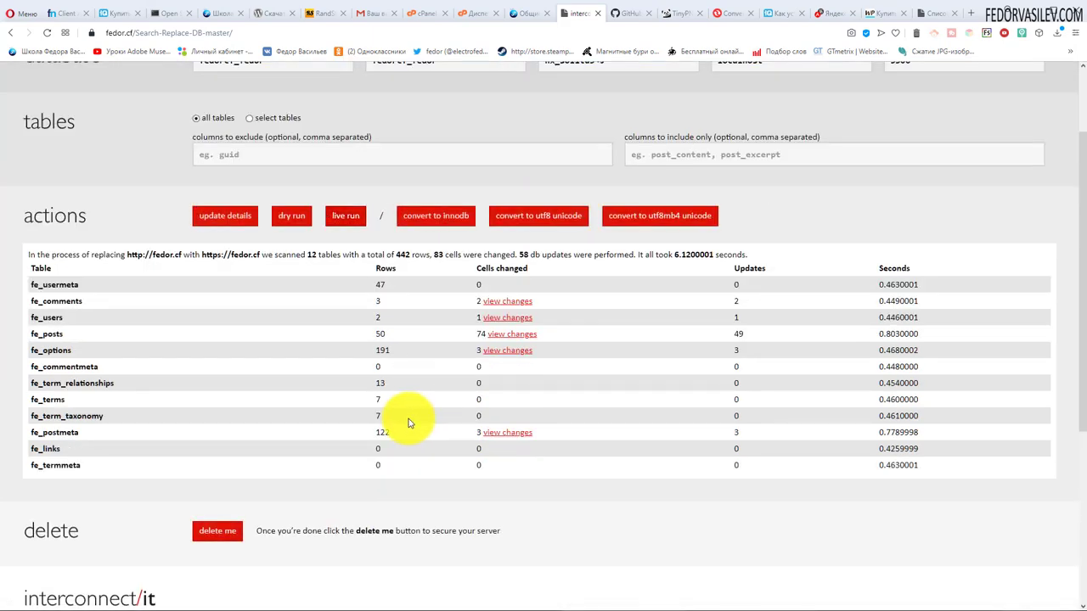
scroll(411, 424, up, 2)
click(513, 108)
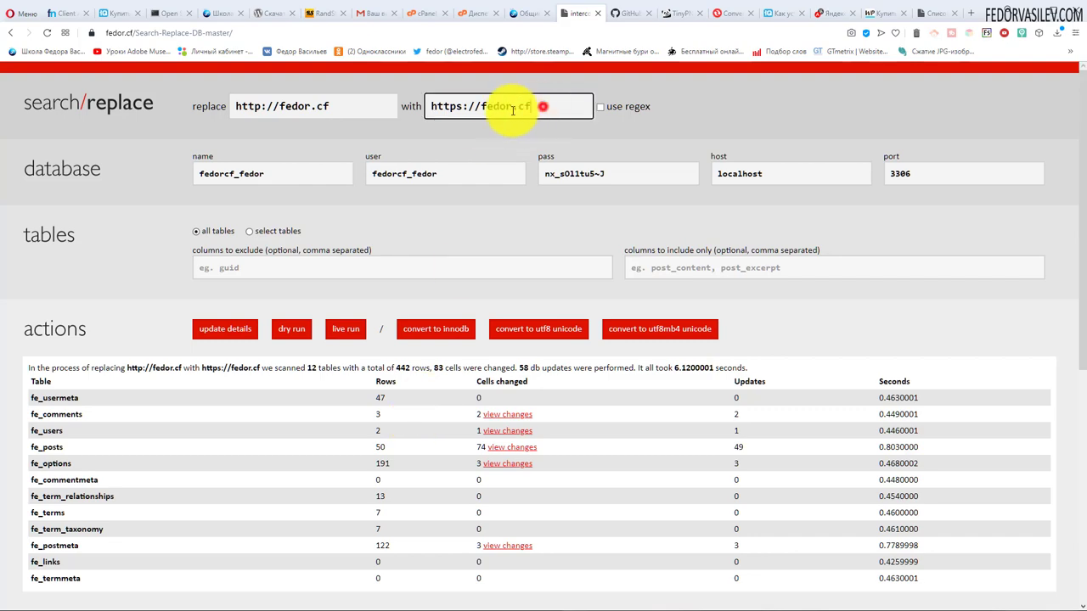
triple_click(513, 108)
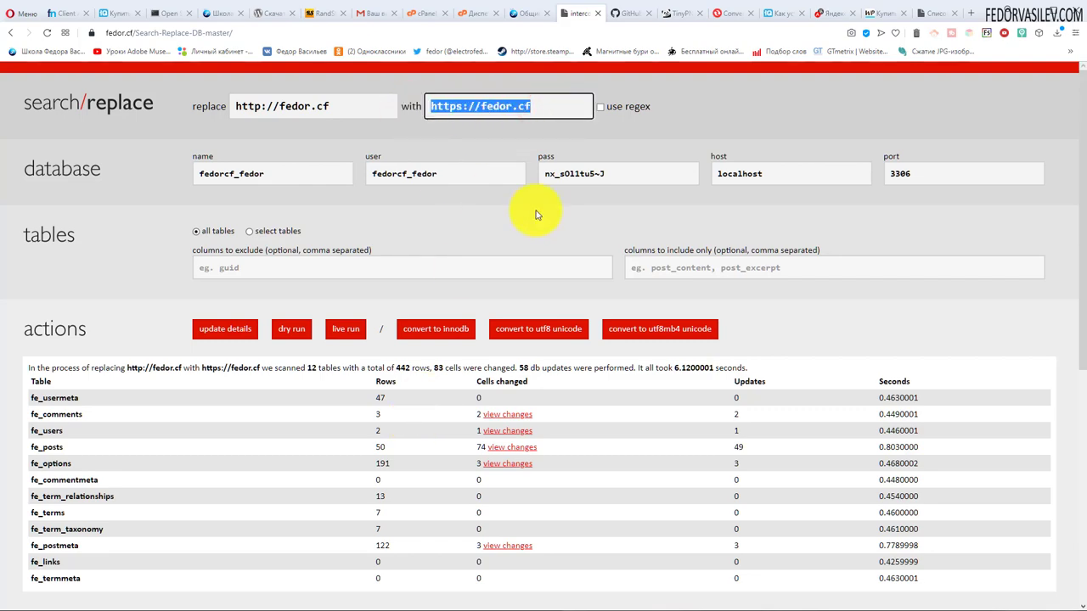
scroll(535, 215, down, 3)
scroll(497, 359, up, 3)
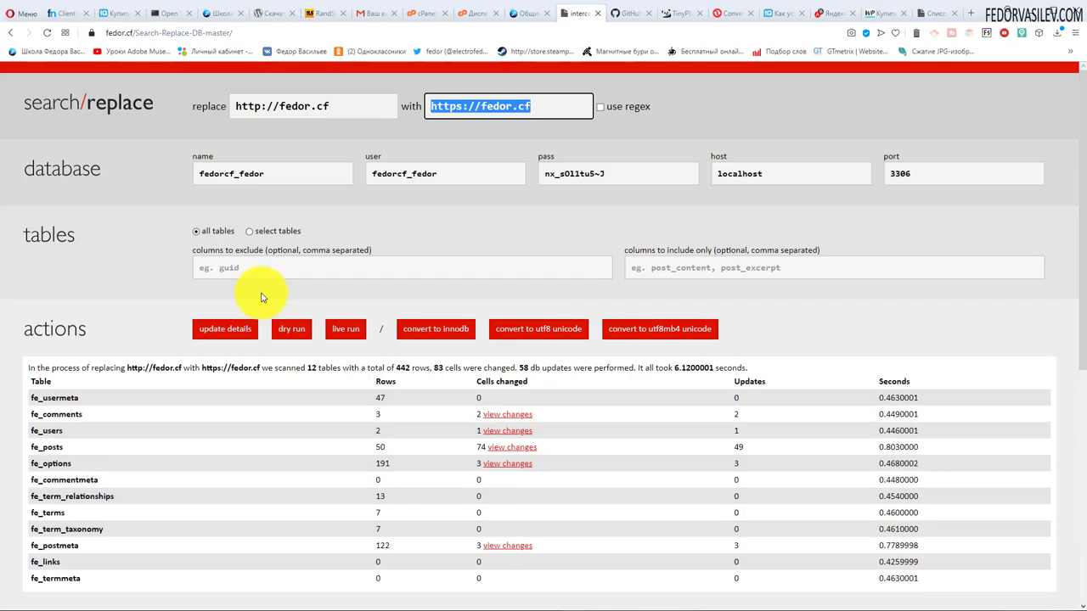
- Try to remove the Search/Replace script directory and its contents using the script's own delete function, and read the response
scroll(503, 253, down, 3)
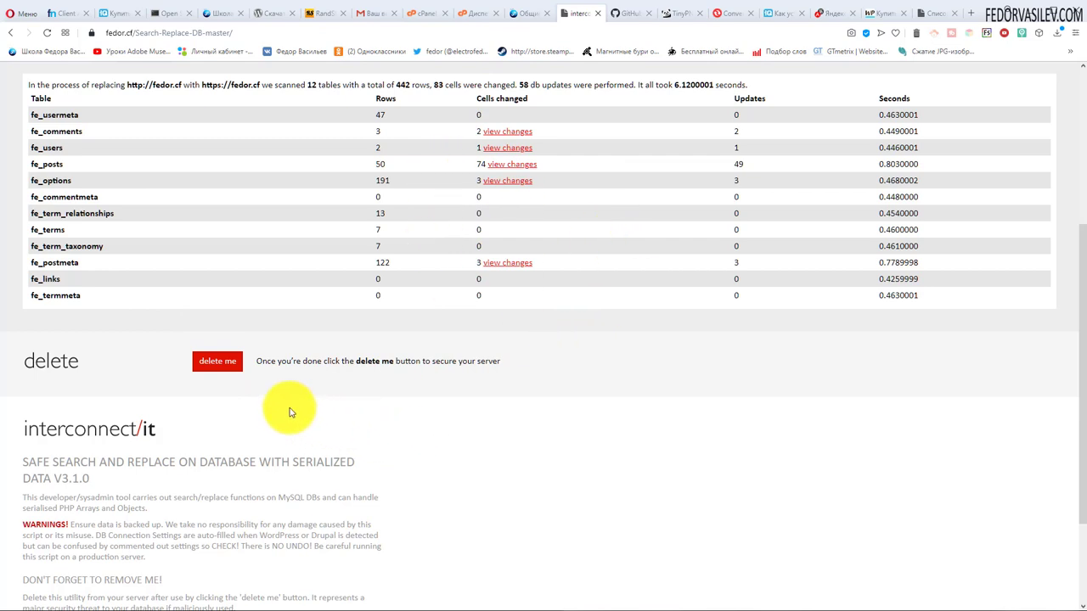
click(217, 361)
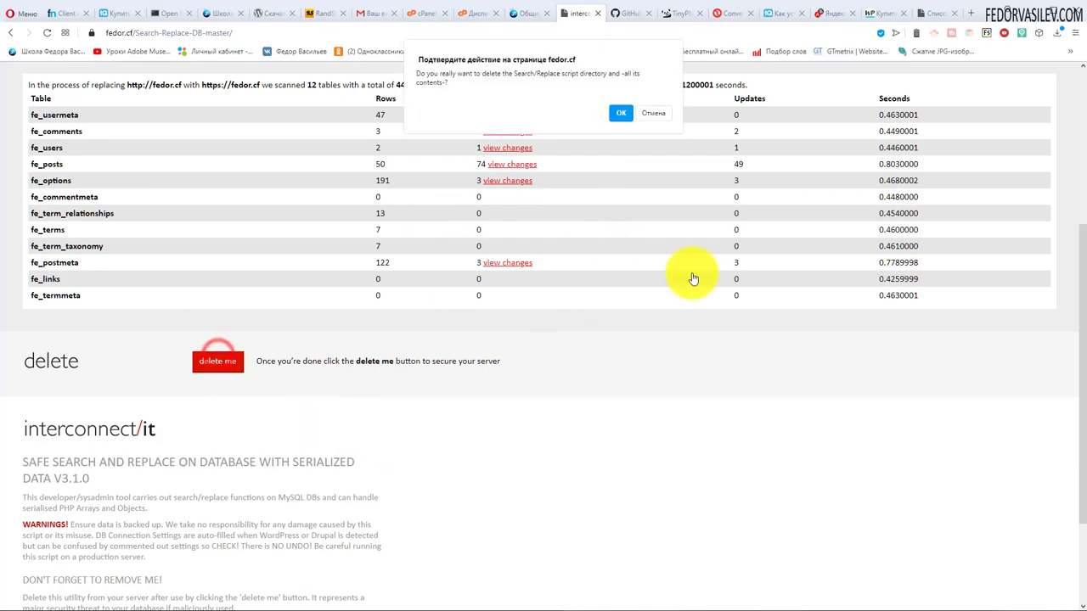
click(621, 113)
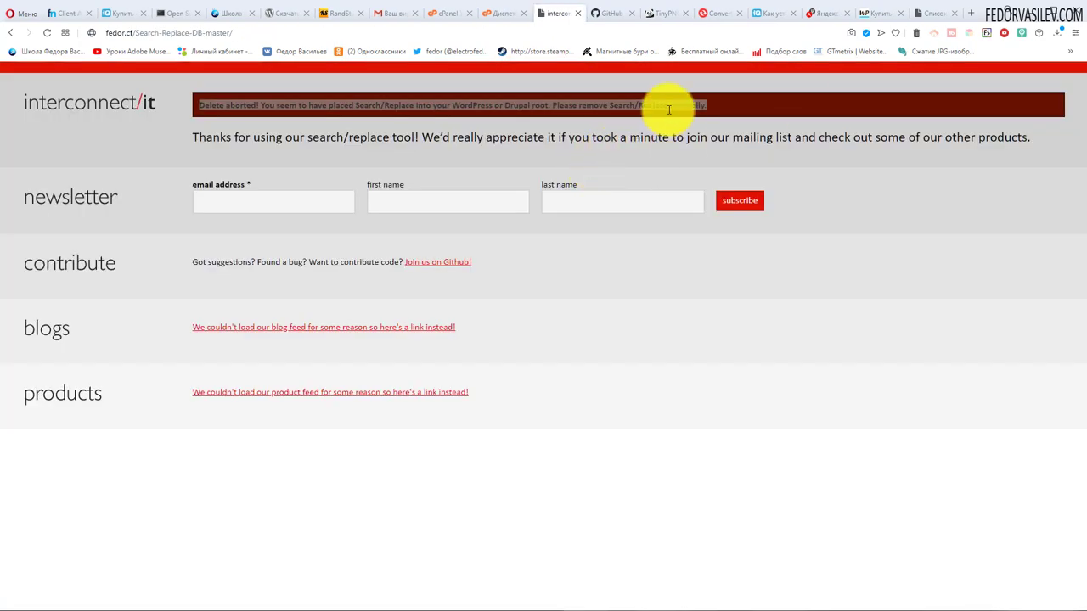
drag(704, 105, 187, 109)
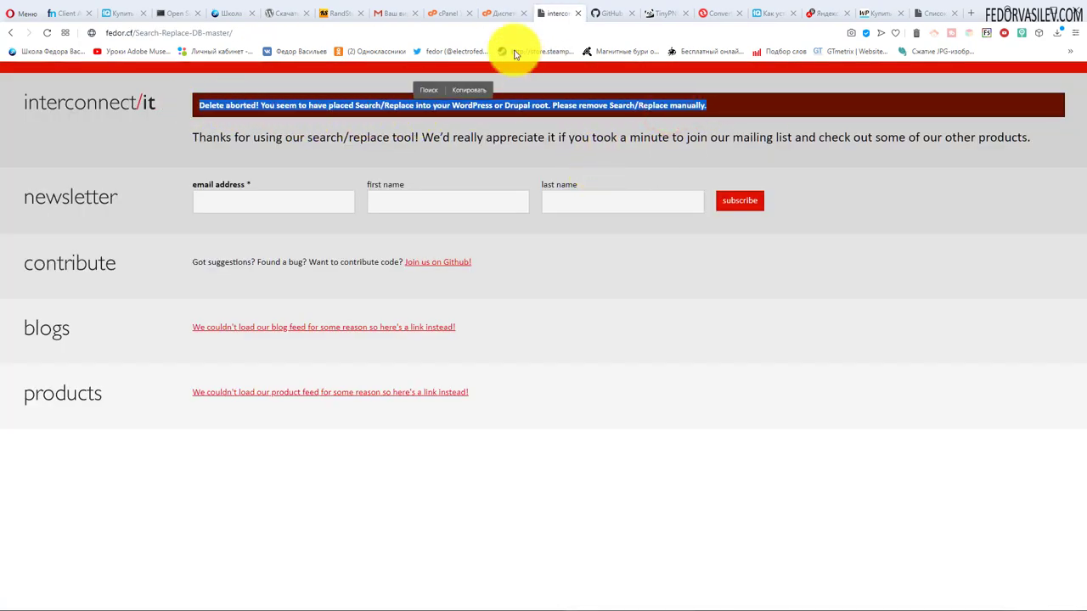
- Permanently delete the Search-Replace-DB-master folder from public_html in the hosting file manager, bypassing the trash
click(497, 14)
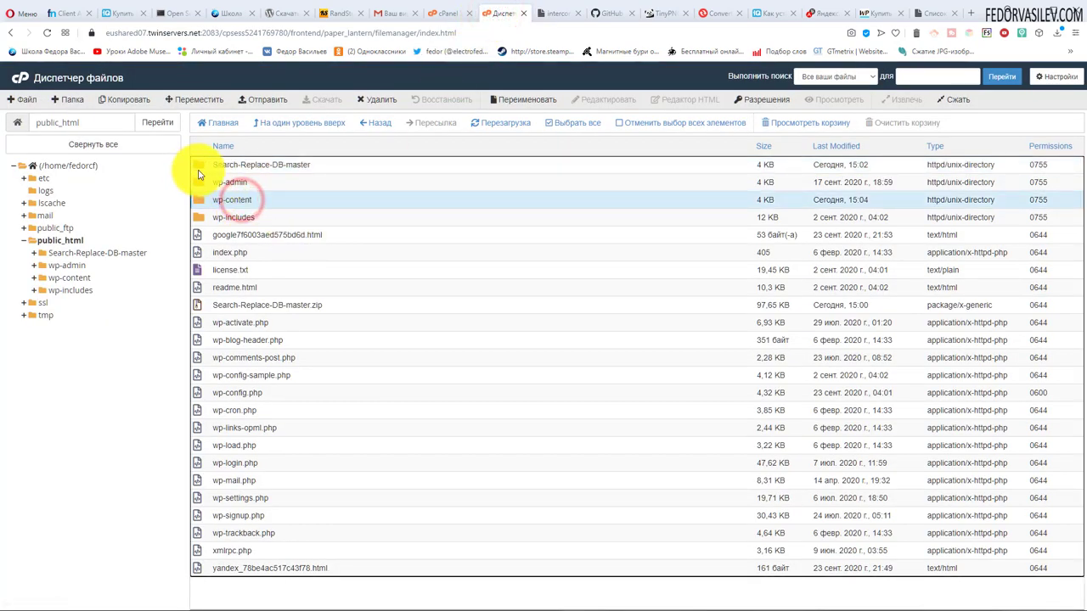
click(314, 164)
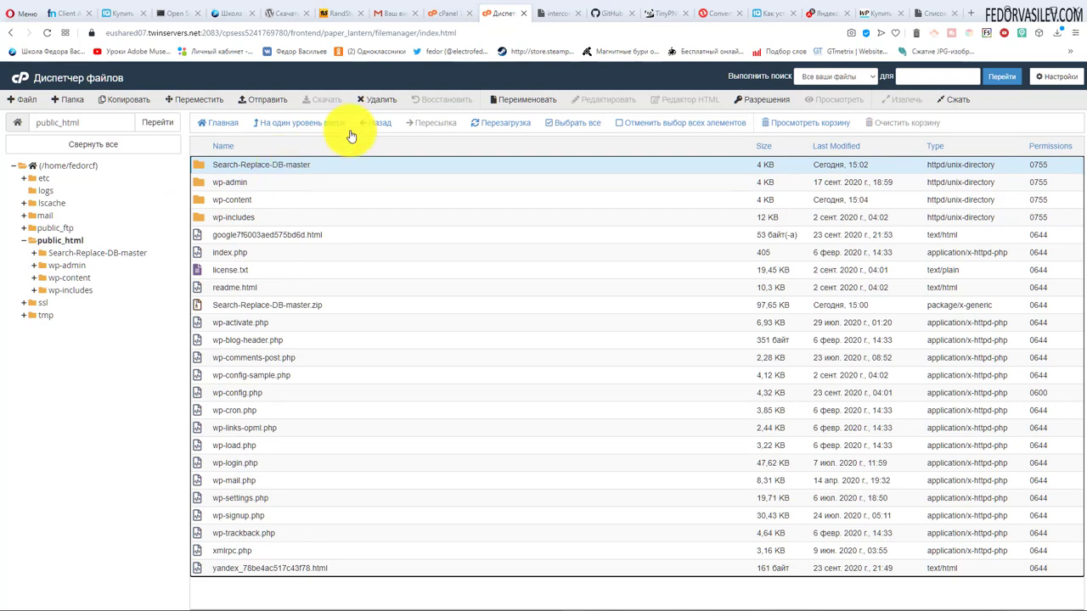
click(381, 99)
click(427, 340)
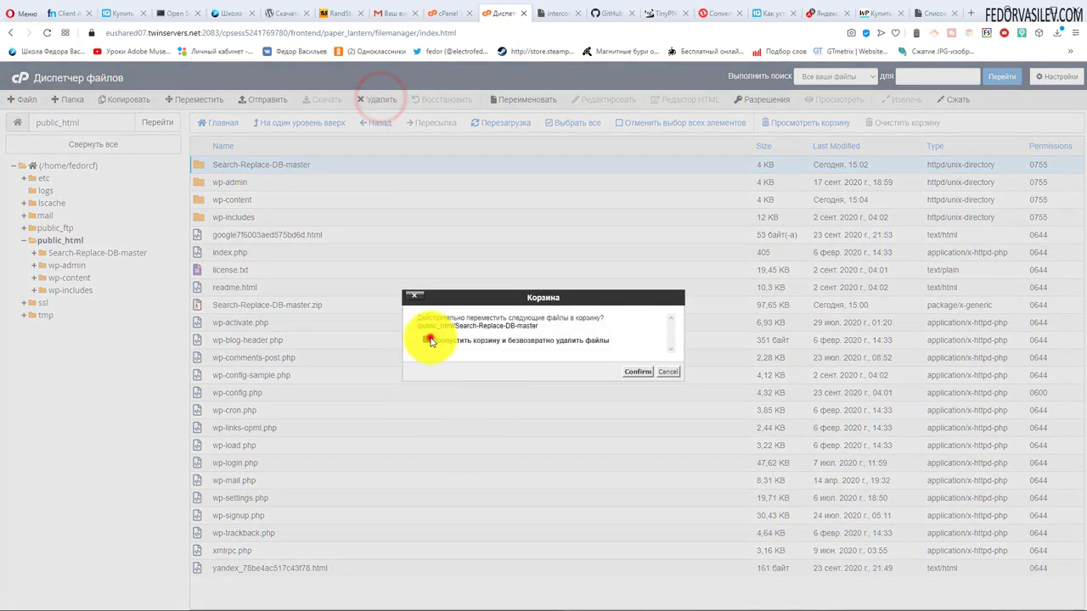
click(638, 372)
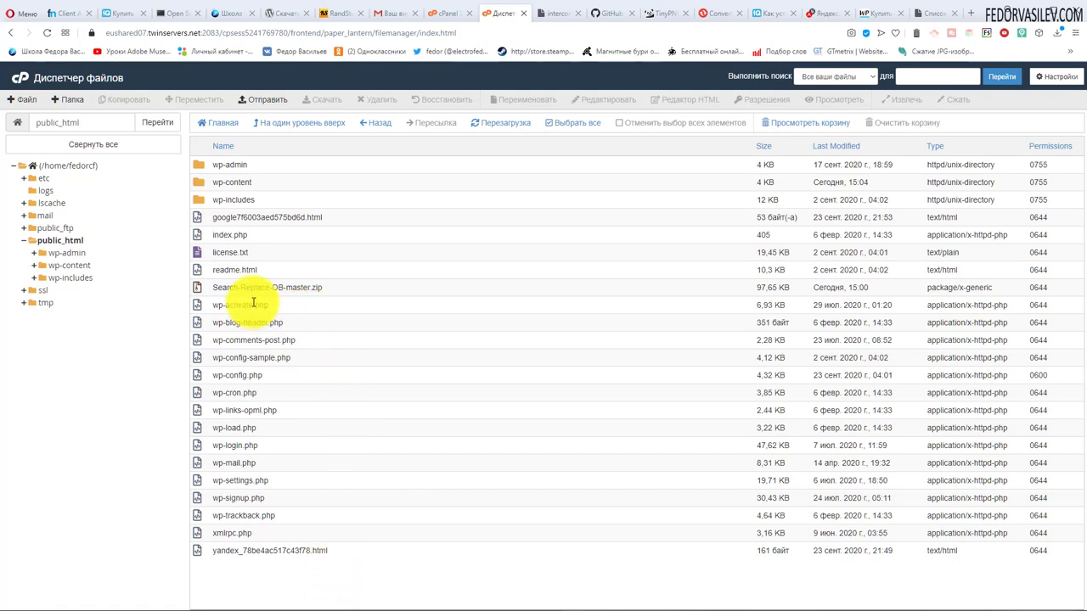
- Permanently delete the Search-Replace-DB-master.zip archive from public_html, bypassing the trash
click(335, 287)
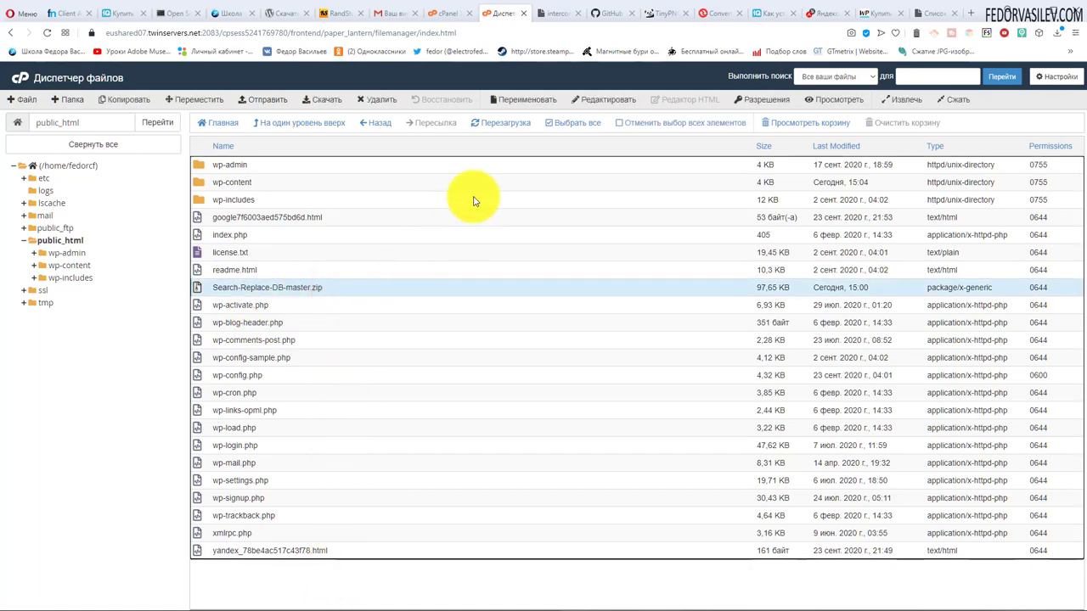
click(382, 107)
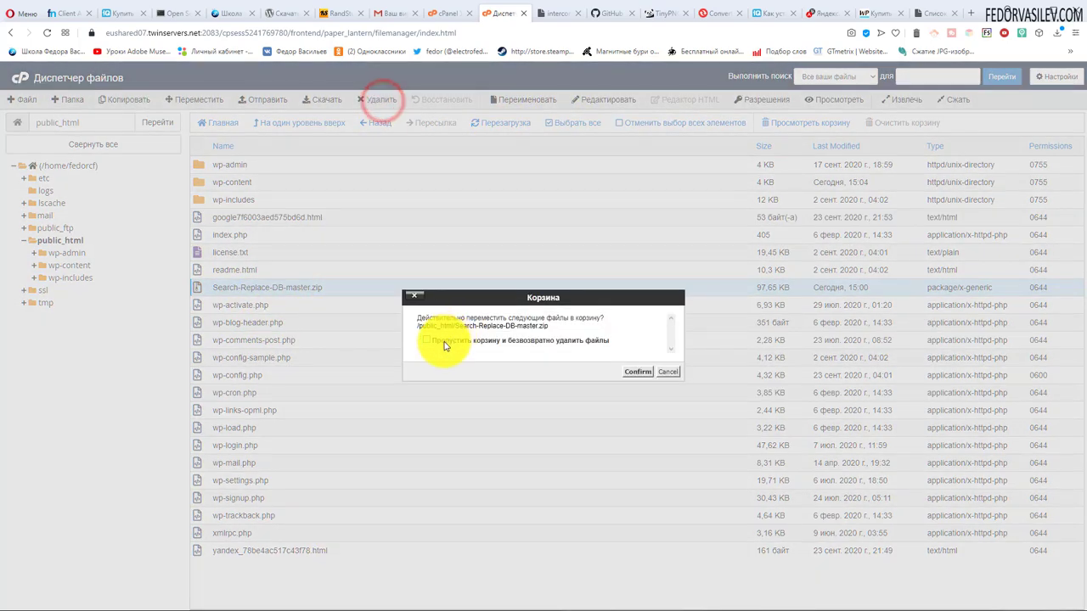
click(443, 340)
click(630, 371)
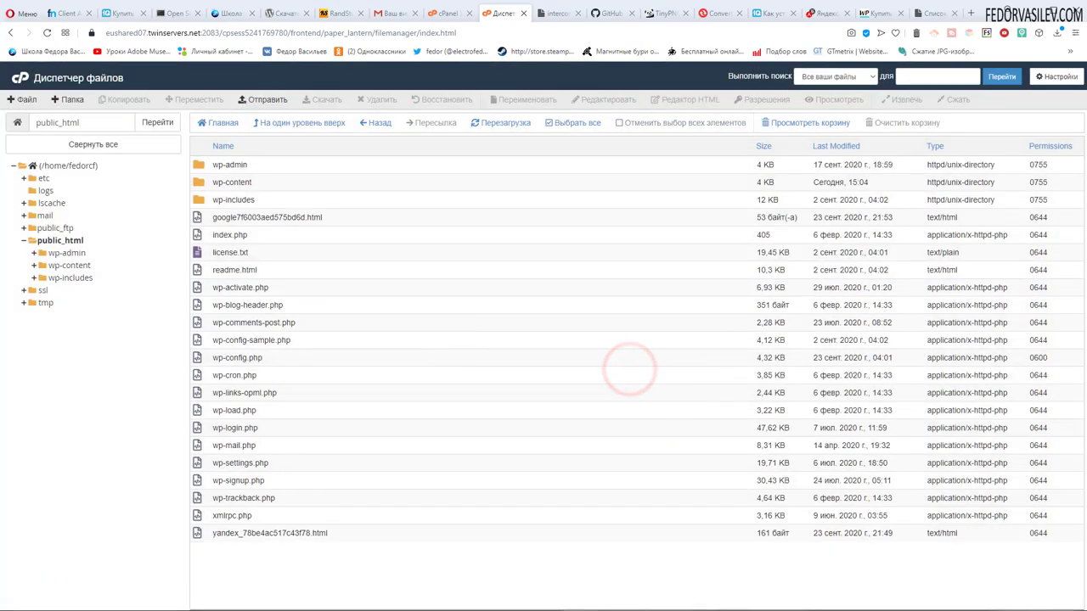
- Return to the demo site's home page at fedor.cf and look over its content, images and embedded video
key(ctrl+Tab)
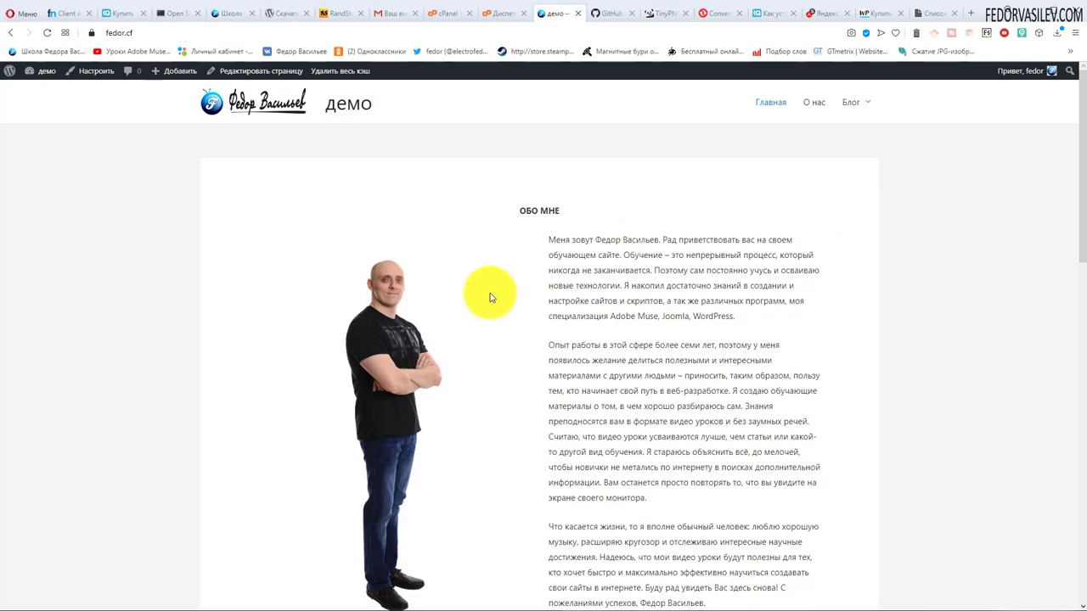
scroll(491, 268, down, 3)
scroll(376, 332, down, 4)
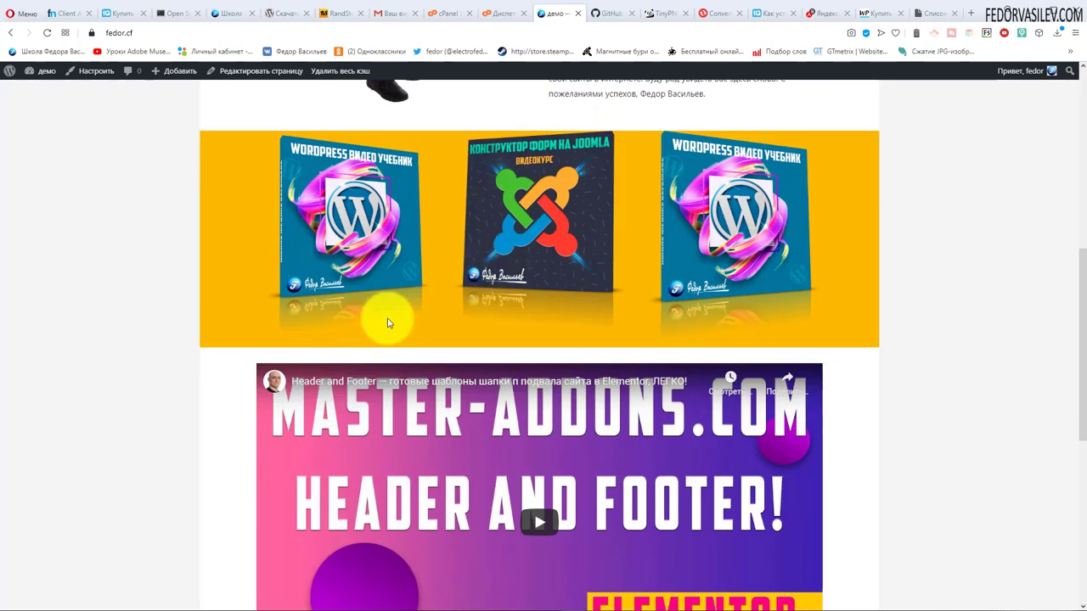
scroll(394, 250, up, 7)
click(115, 32)
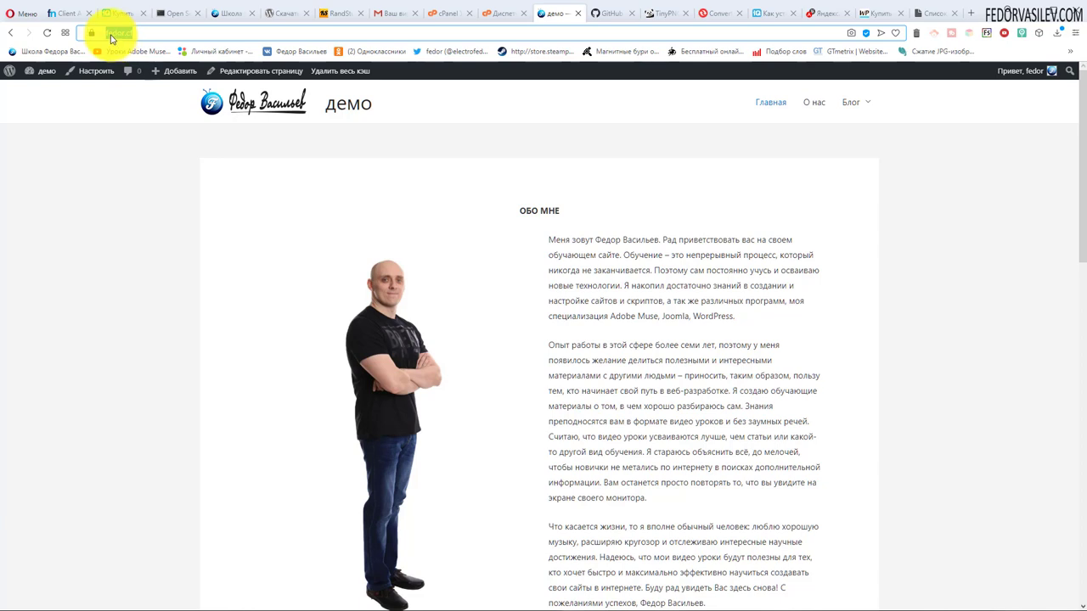
right_click(110, 38)
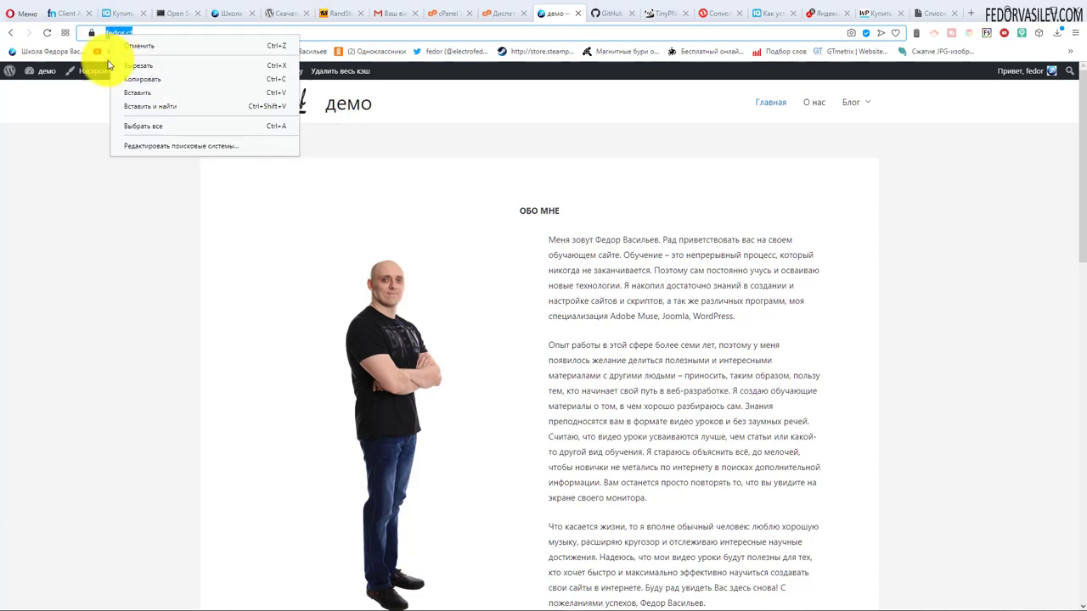
click(139, 80)
key(alt+Tab)
click(347, 297)
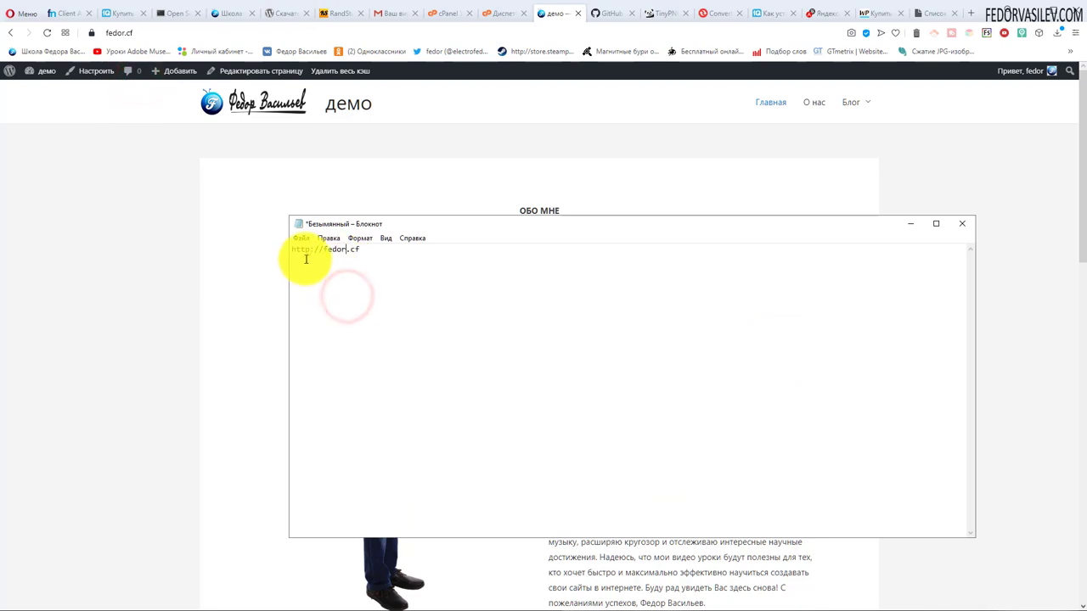
click(308, 249)
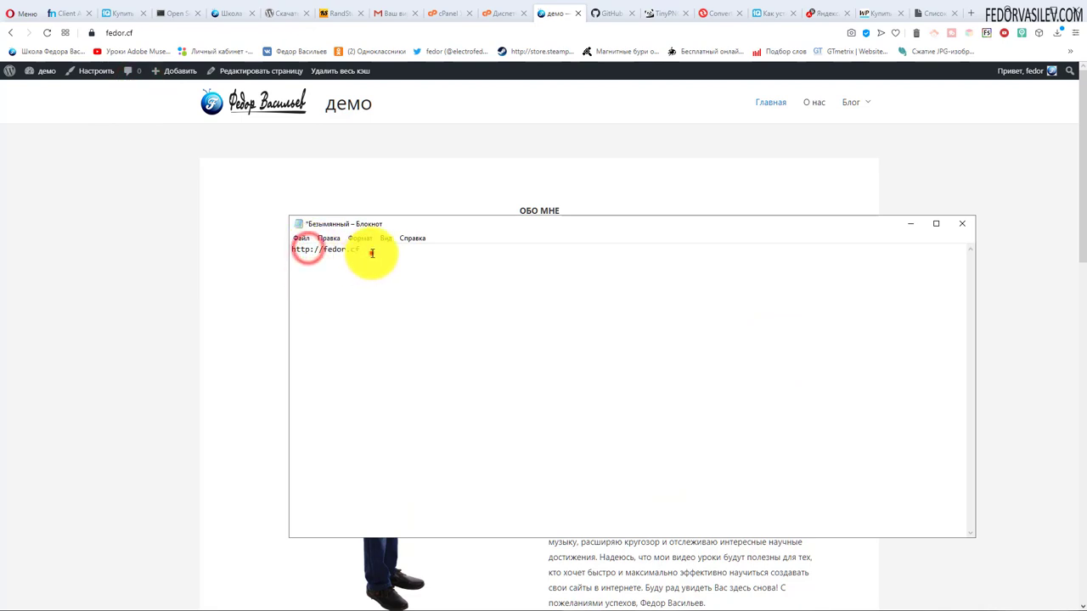
drag(368, 250, 295, 249)
right_click(295, 248)
click(316, 294)
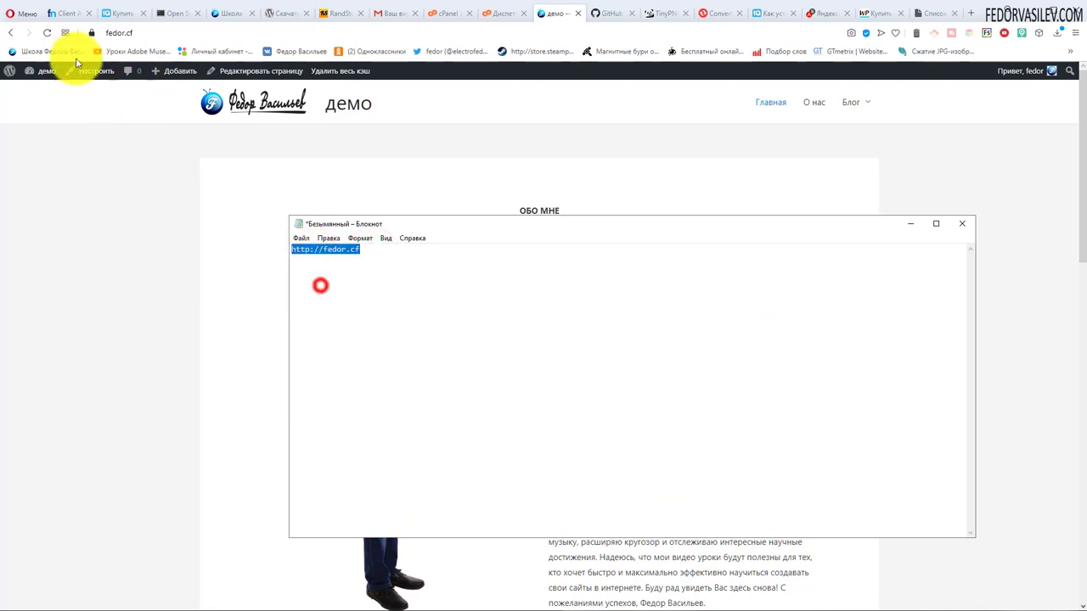
click(118, 31)
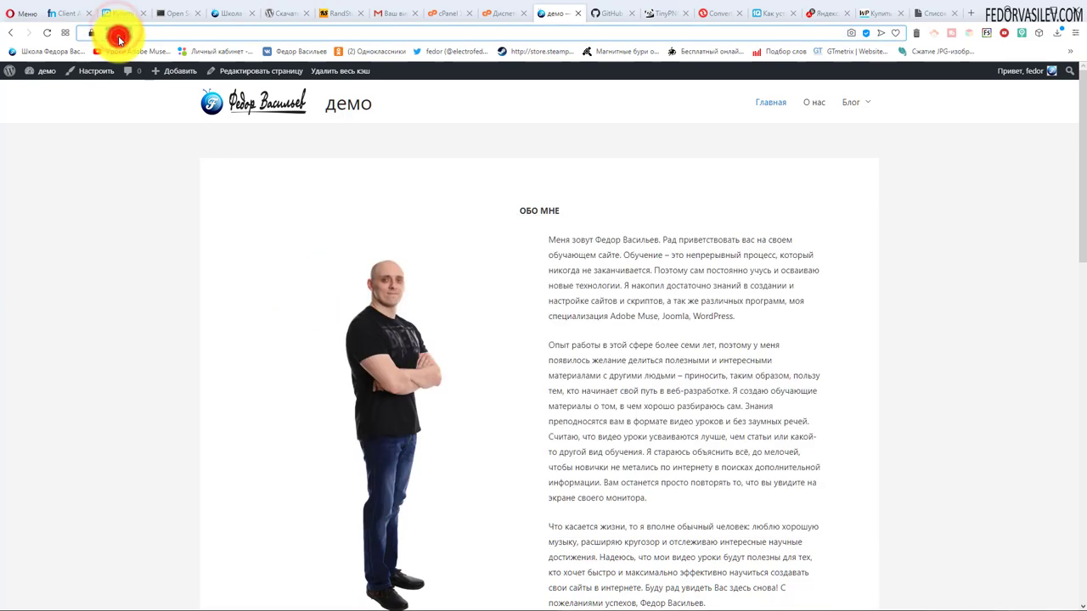
key(BackSpace)
key(ctrl+v)
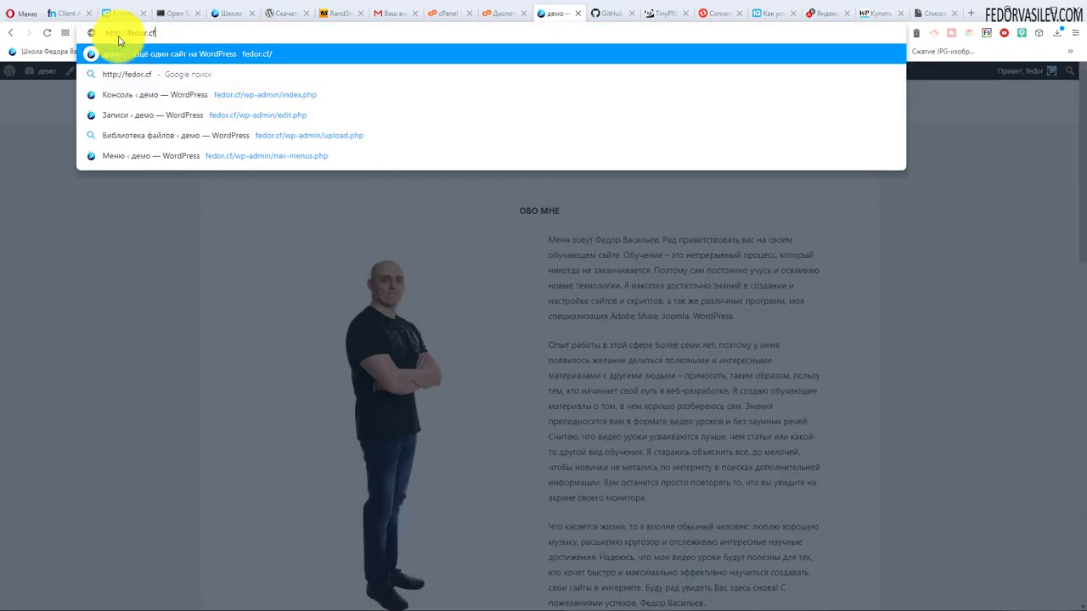
key(Return)
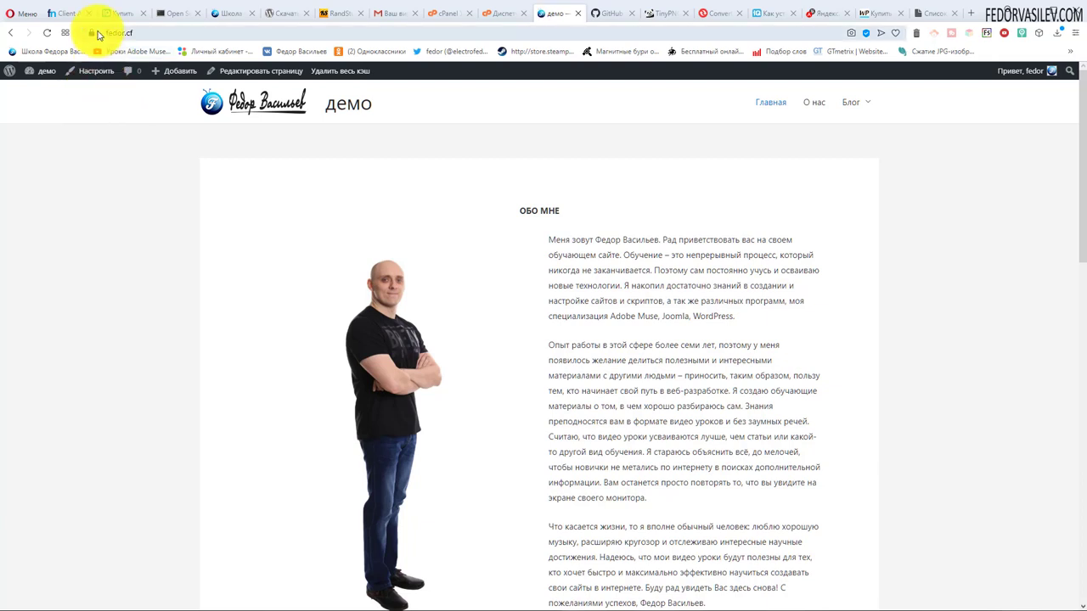
- Check the connection security and certificate information for the fedor.cf page
click(91, 33)
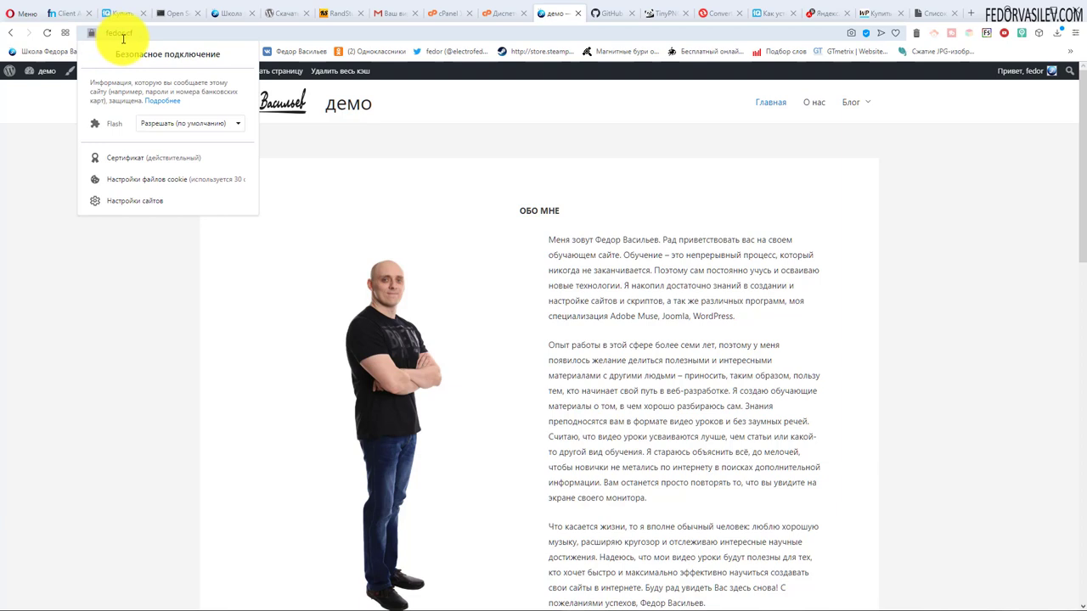
click(123, 38)
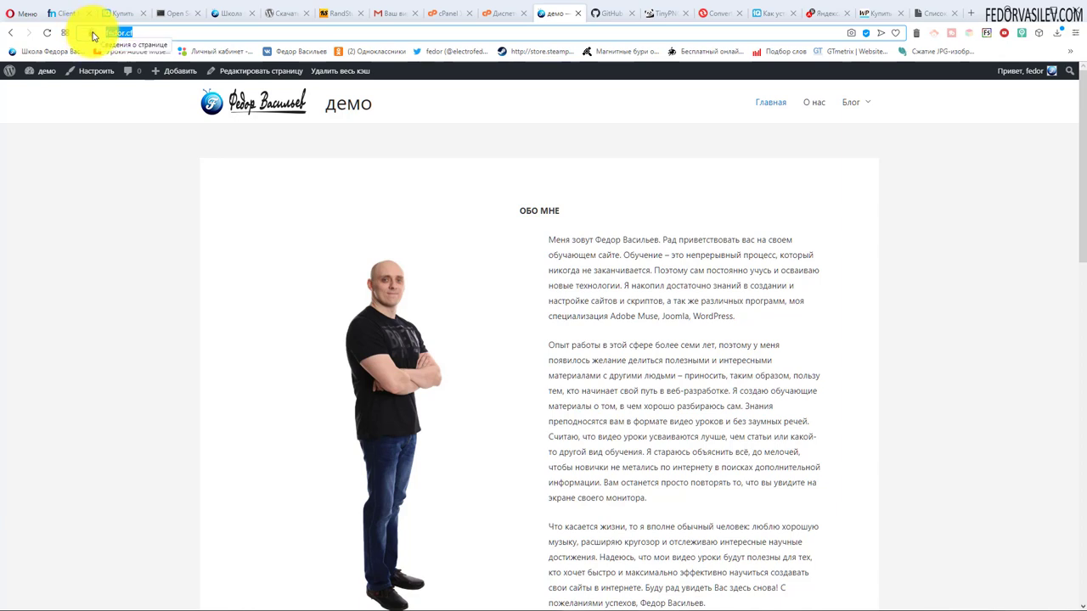
click(143, 34)
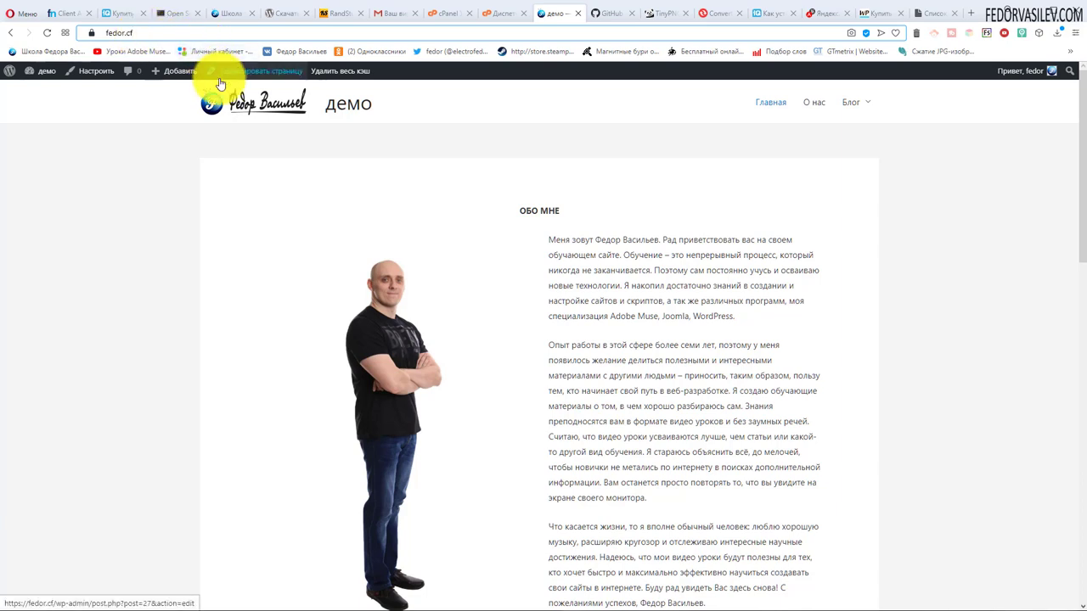
- Switch to the HOSTiQ Wiki article on installing a Let's Encrypt SSL certificate and examine its instructions through the .htaccess redirect section
click(123, 13)
click(765, 12)
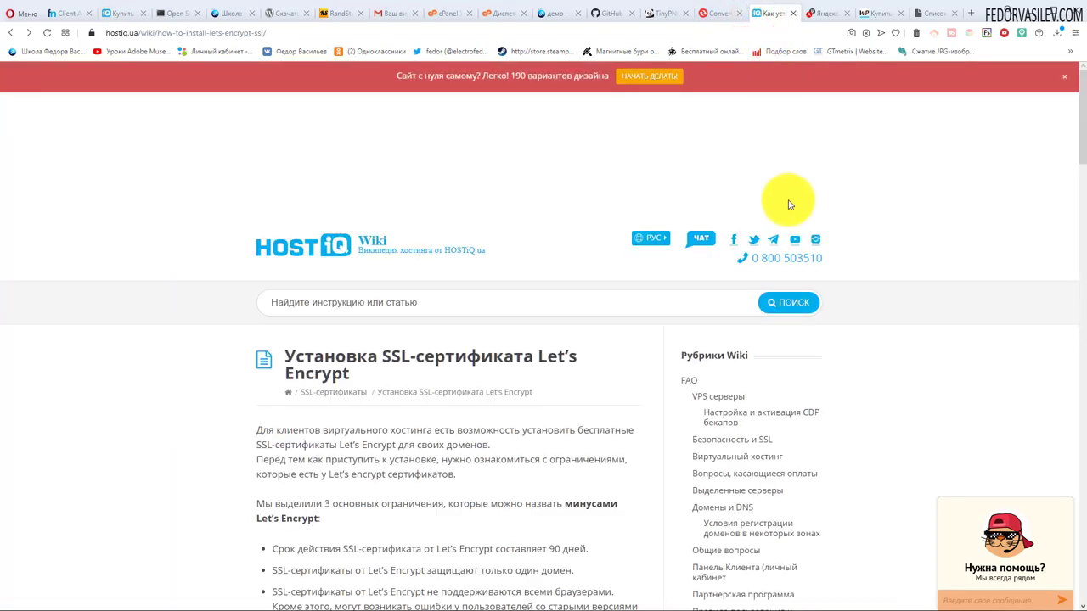
scroll(786, 199, down, 1)
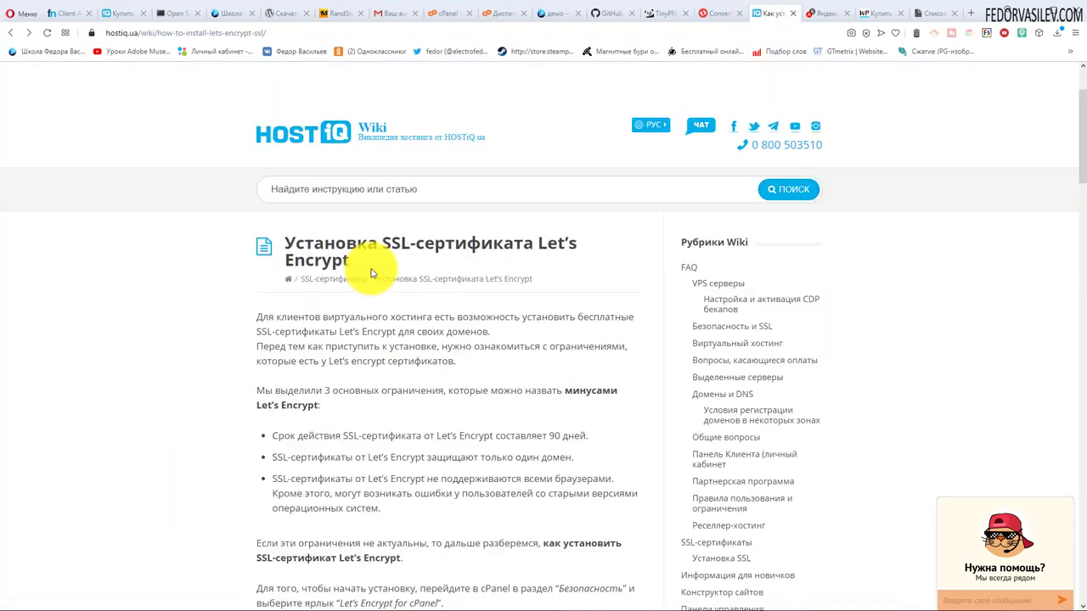
drag(381, 242, 610, 243)
click(609, 244)
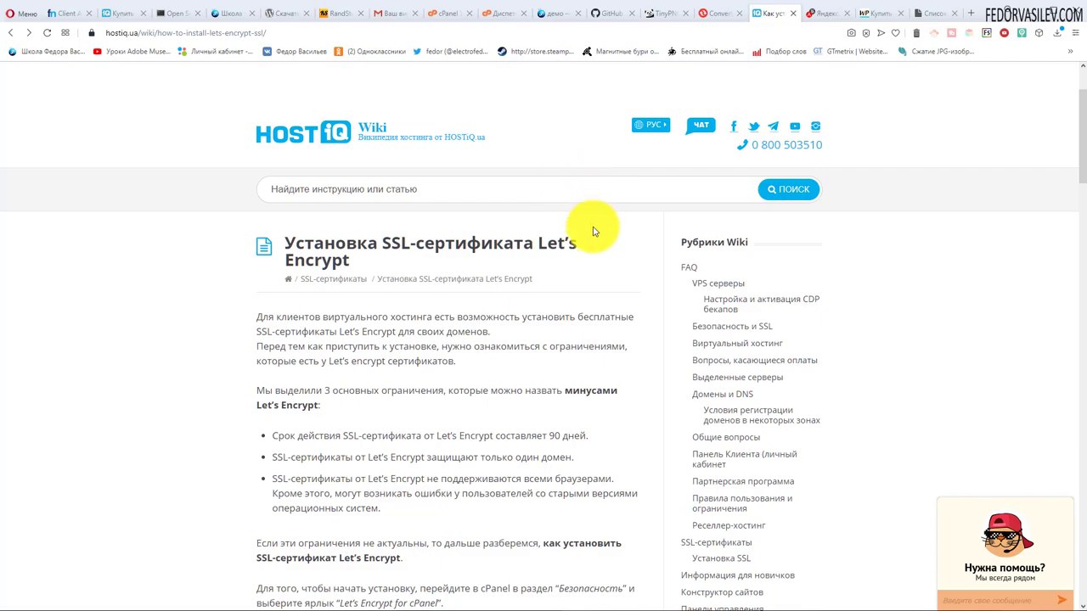
drag(362, 242, 413, 244)
scroll(490, 263, down, 4)
scroll(489, 263, down, 18)
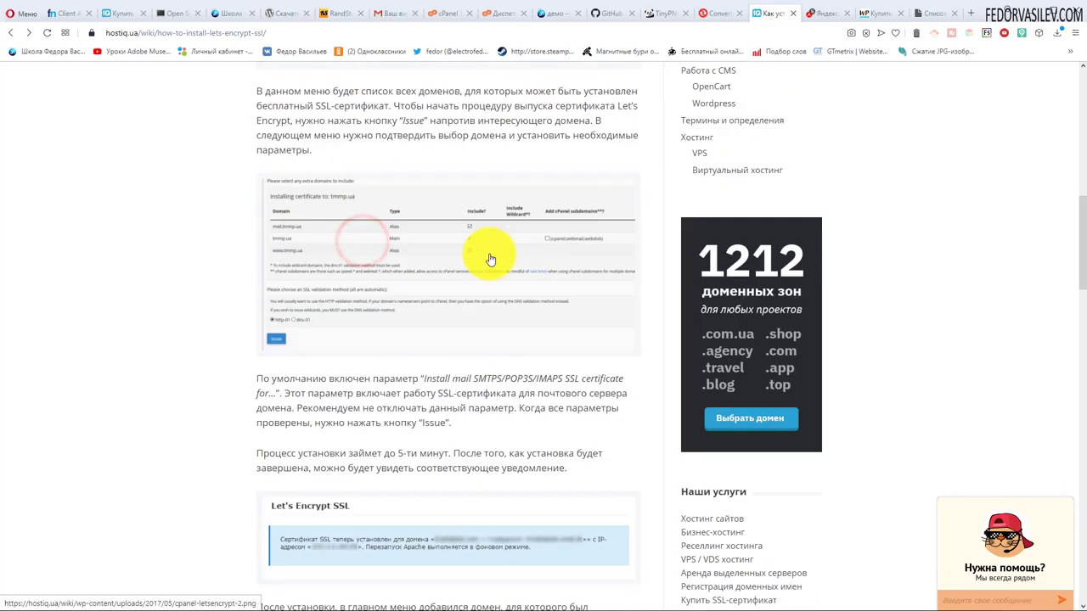
scroll(488, 236, down, 2)
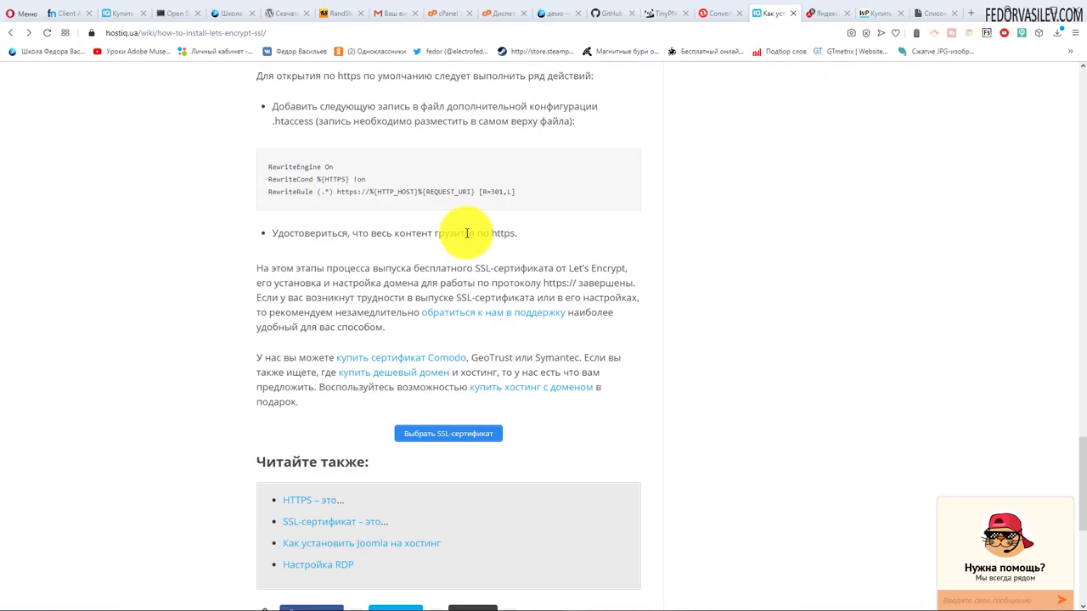
- Copy the three-line HTTPS rewrite rule, from RewriteEngine On through the [R=301,L] line, from the wiki article's .htaccess section
scroll(461, 230, up, 3)
drag(521, 363, 206, 340)
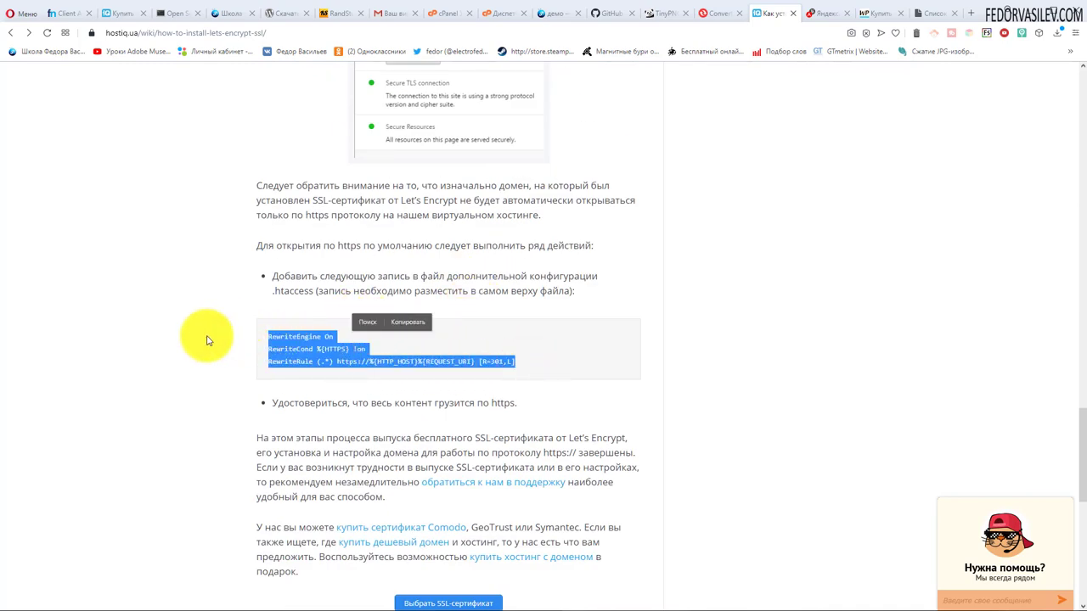
click(328, 356)
drag(521, 361, 289, 348)
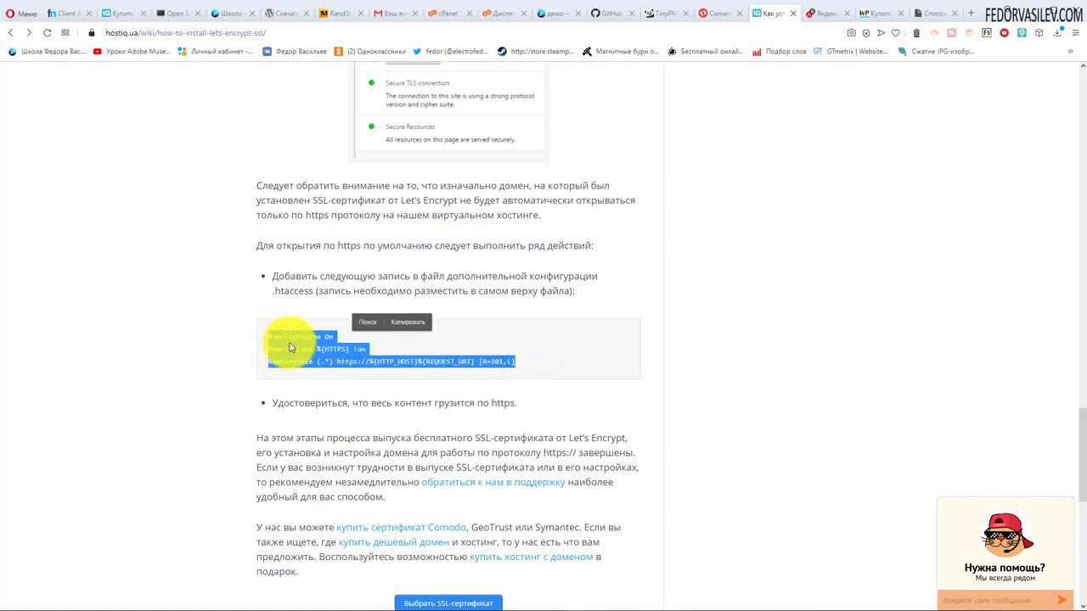
click(382, 352)
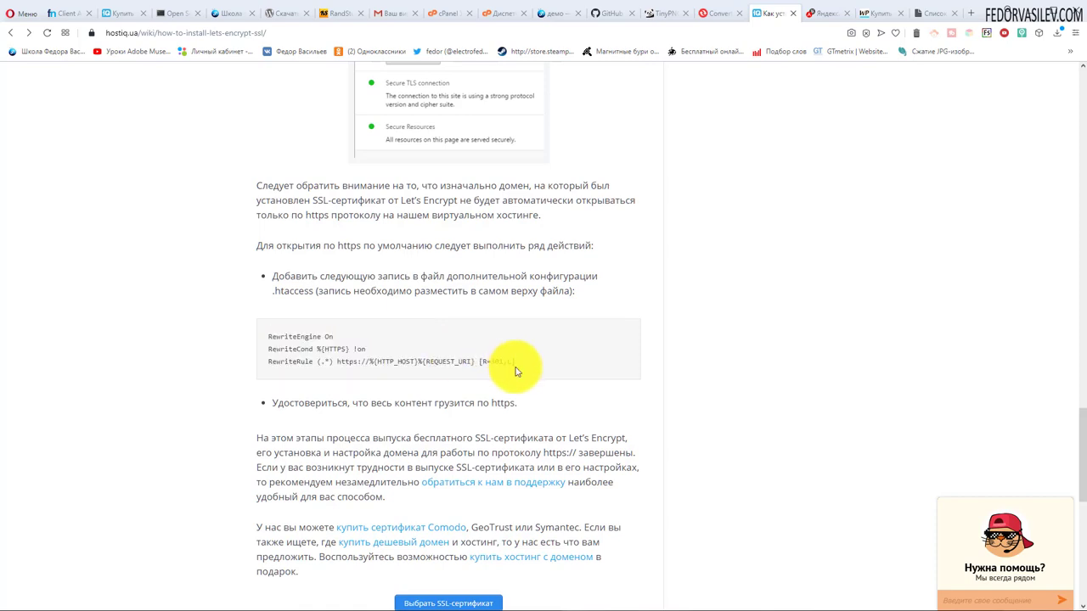
drag(518, 362, 270, 337)
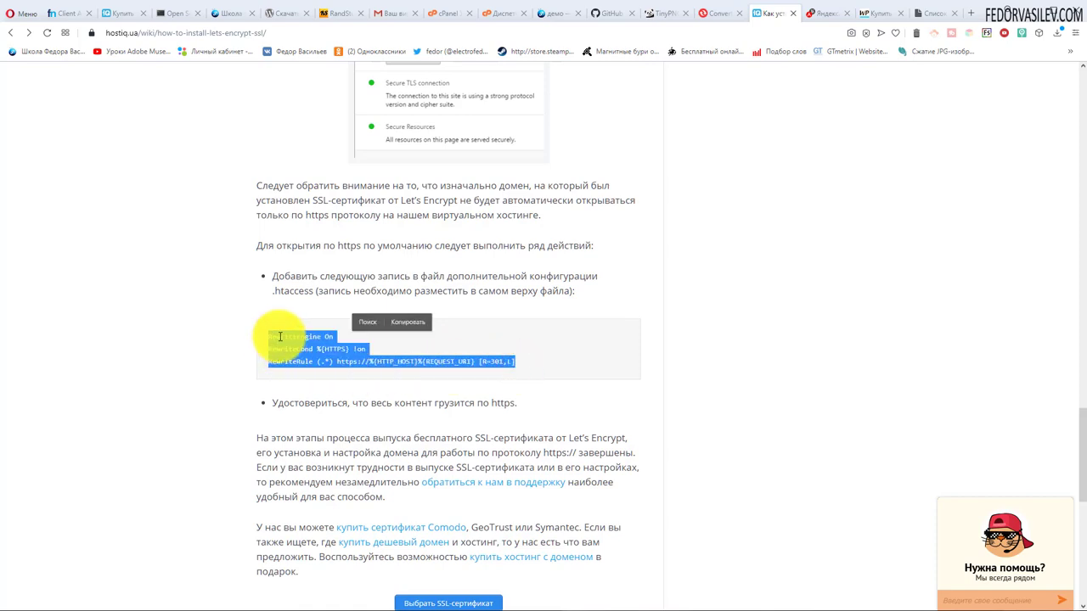
right_click(283, 338)
click(312, 380)
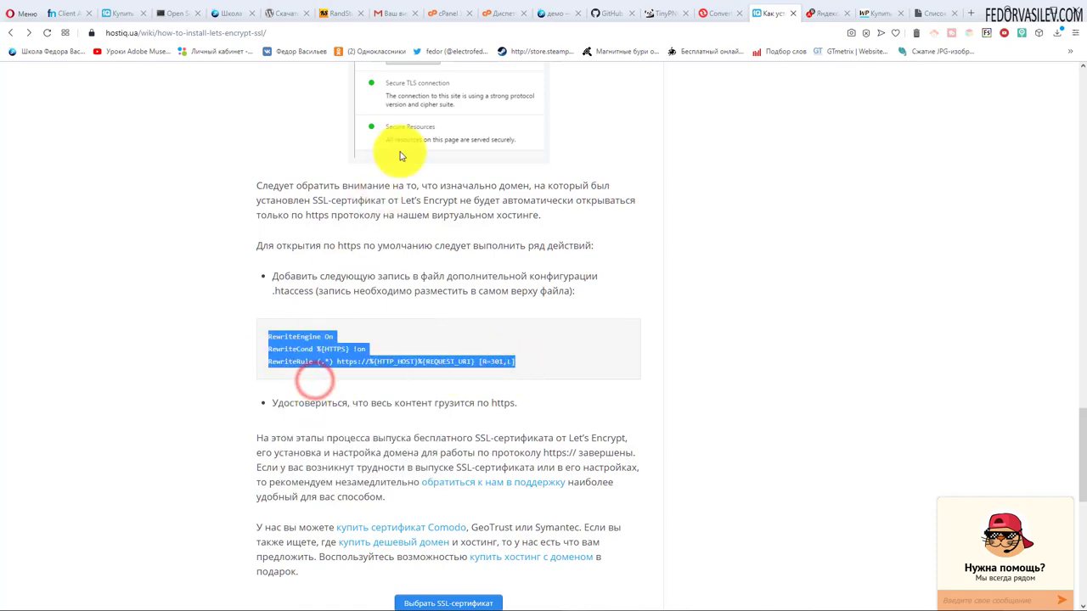
- Switch to the cPanel File Manager and set its preferences to show hidden files (dotfiles)
click(500, 13)
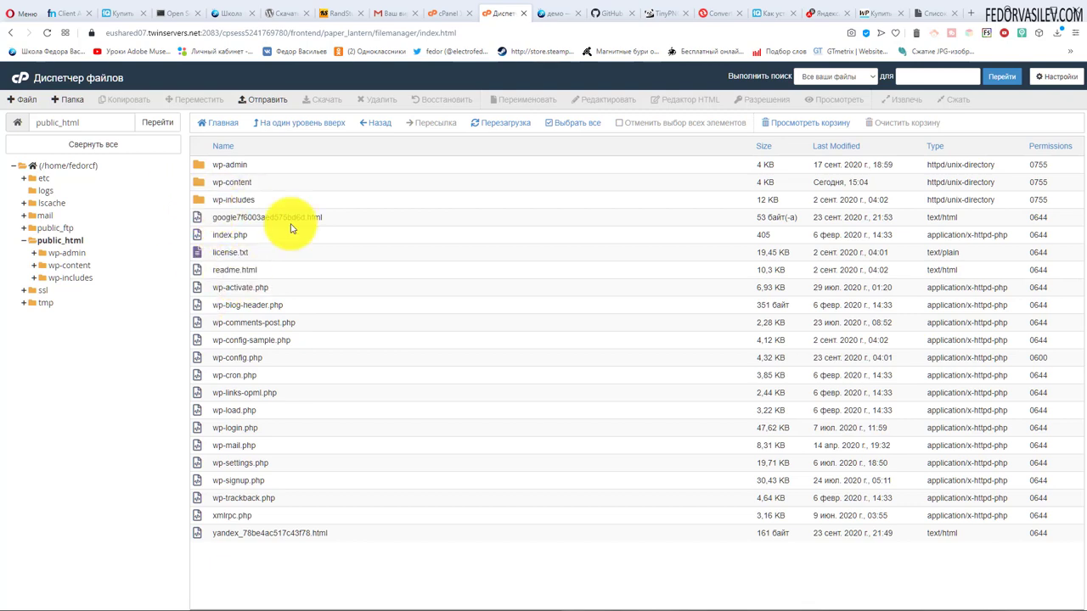
click(1055, 78)
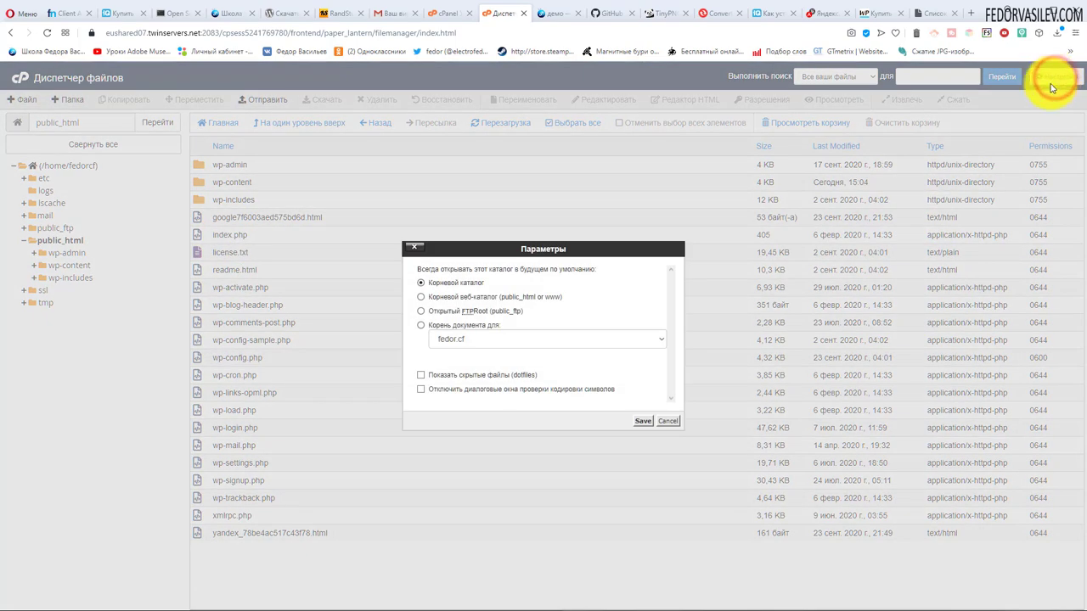
click(420, 375)
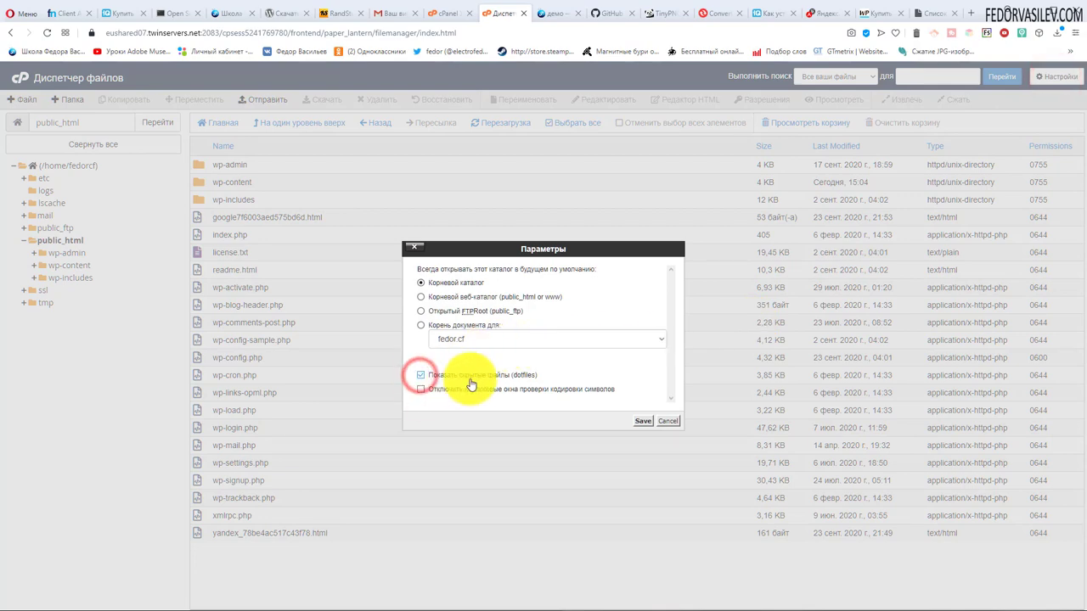
click(646, 422)
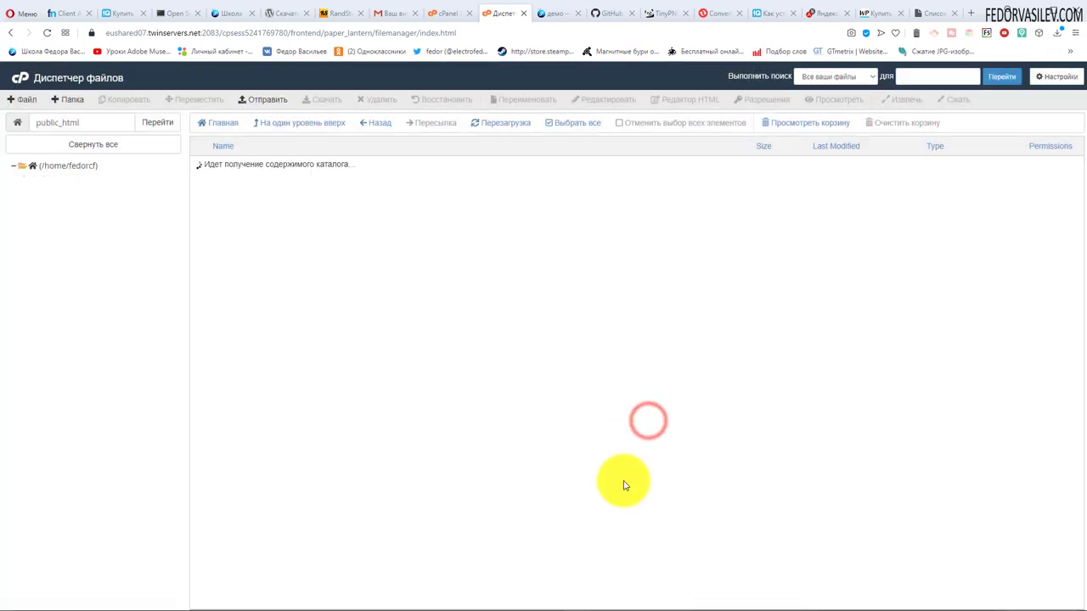
- Open the .htaccess file in public_html for editing
click(244, 235)
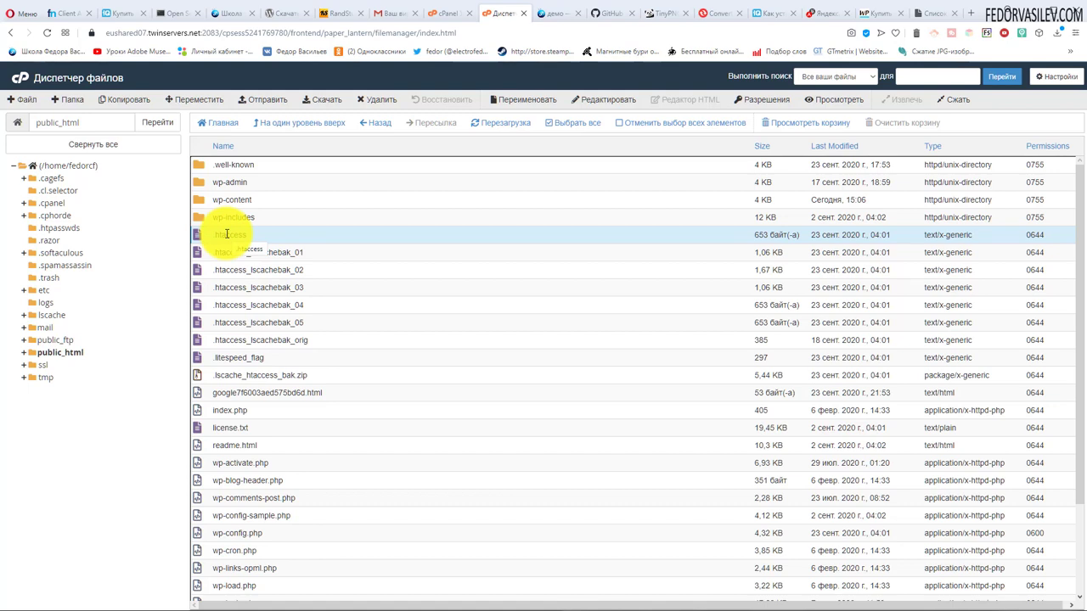
mouse_move(220, 239)
mouse_down()
mouse_move(191, 244)
mouse_move(225, 236)
mouse_up()
right_click(231, 236)
click(259, 277)
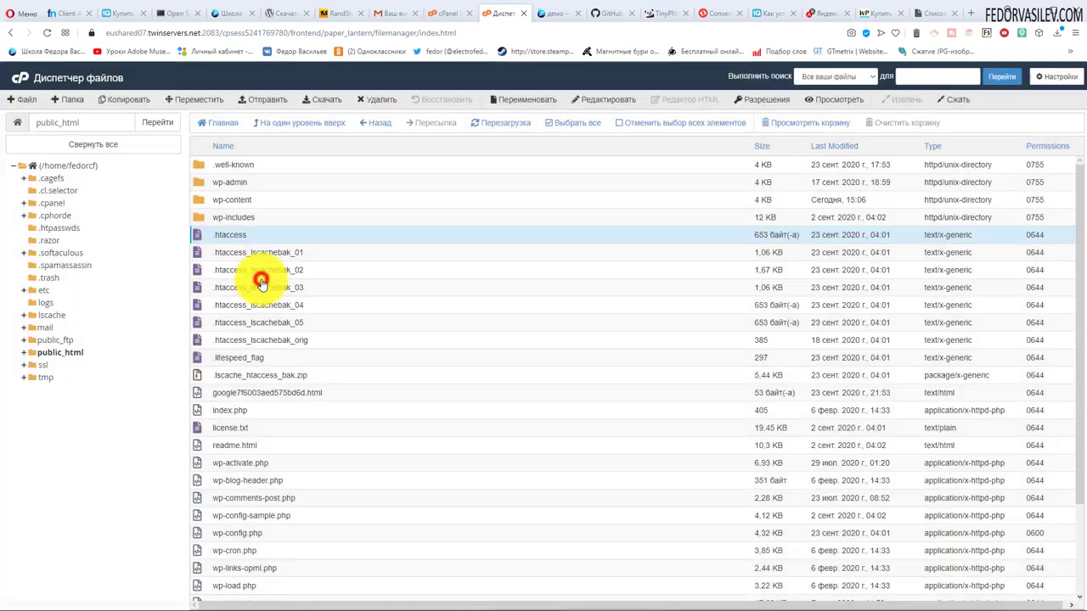
click(567, 384)
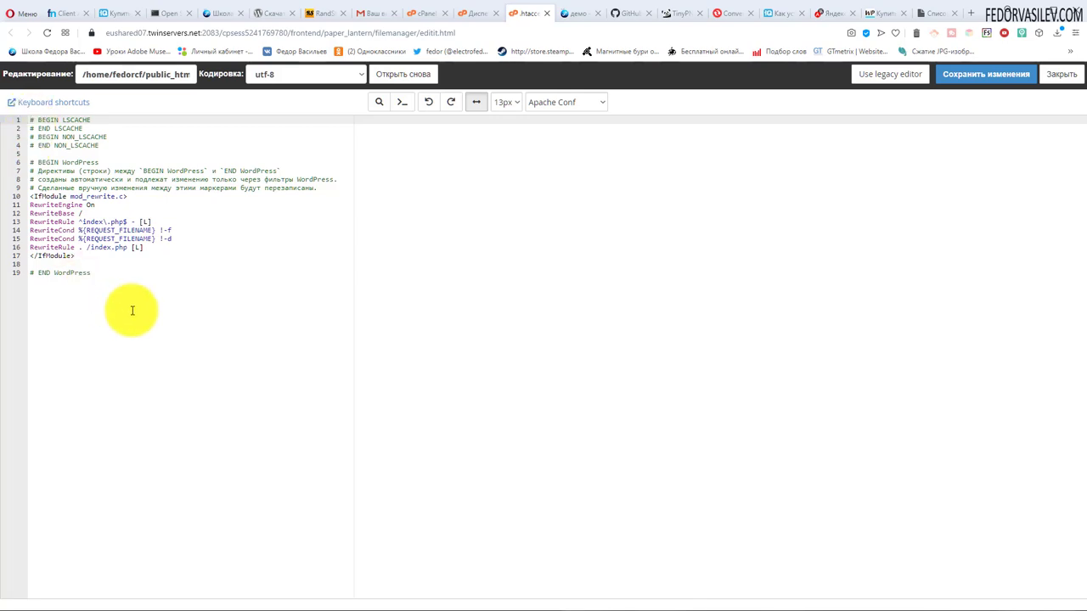
- Paste the copied HTTPS redirect rule at the very top of .htaccess, save the changes and close the editor
key(Return)
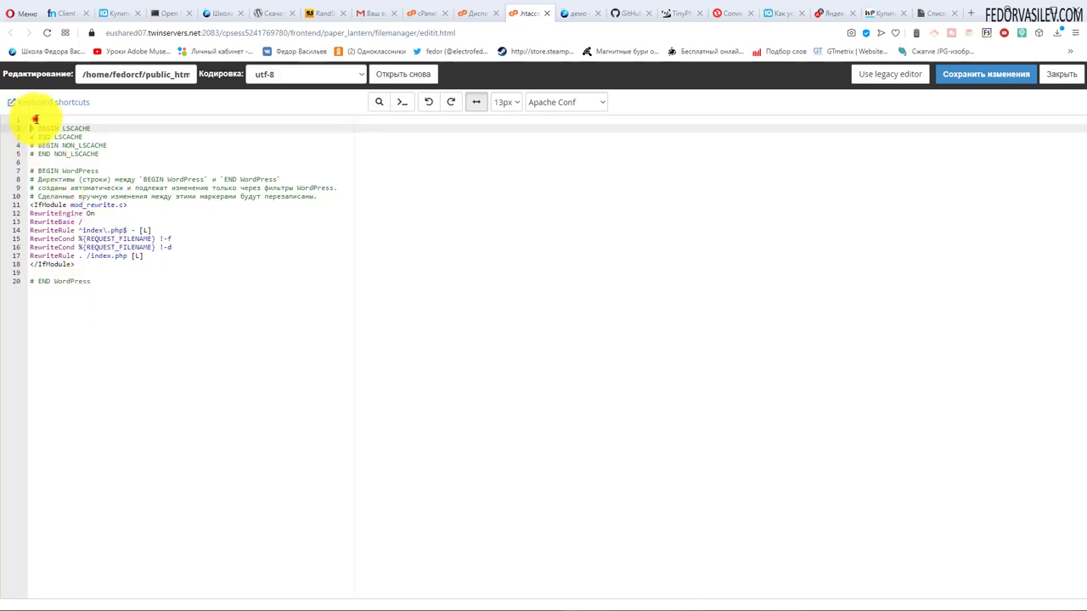
click(32, 119)
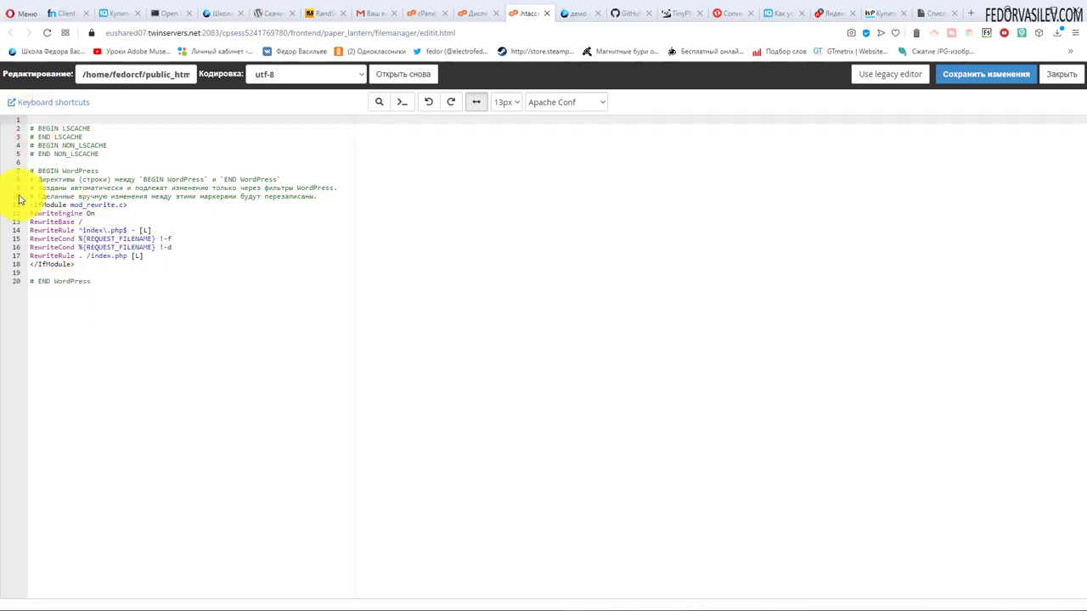
key(ctrl+v)
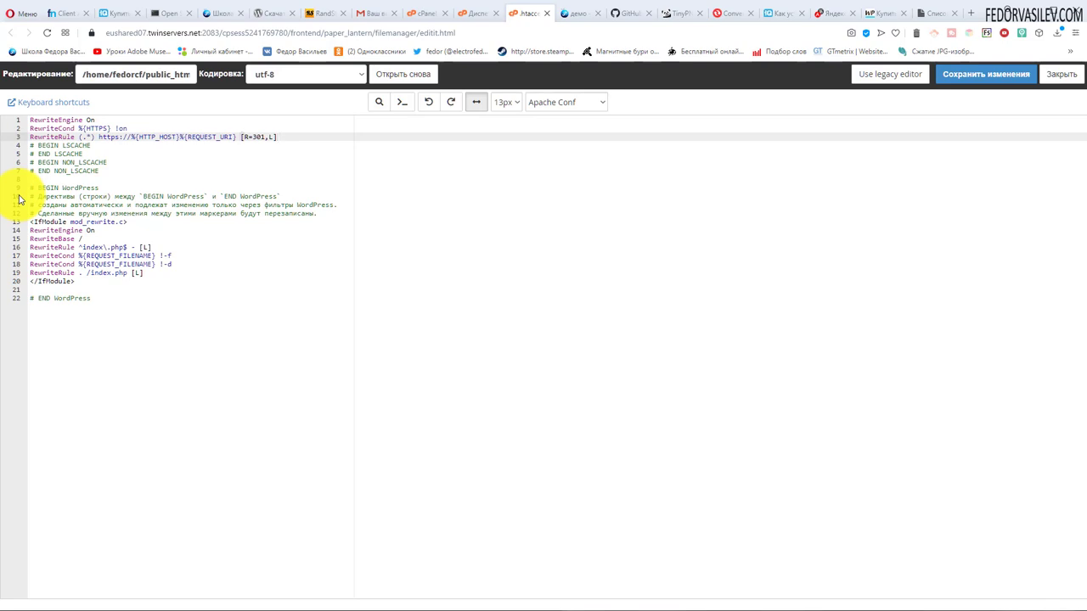
click(985, 77)
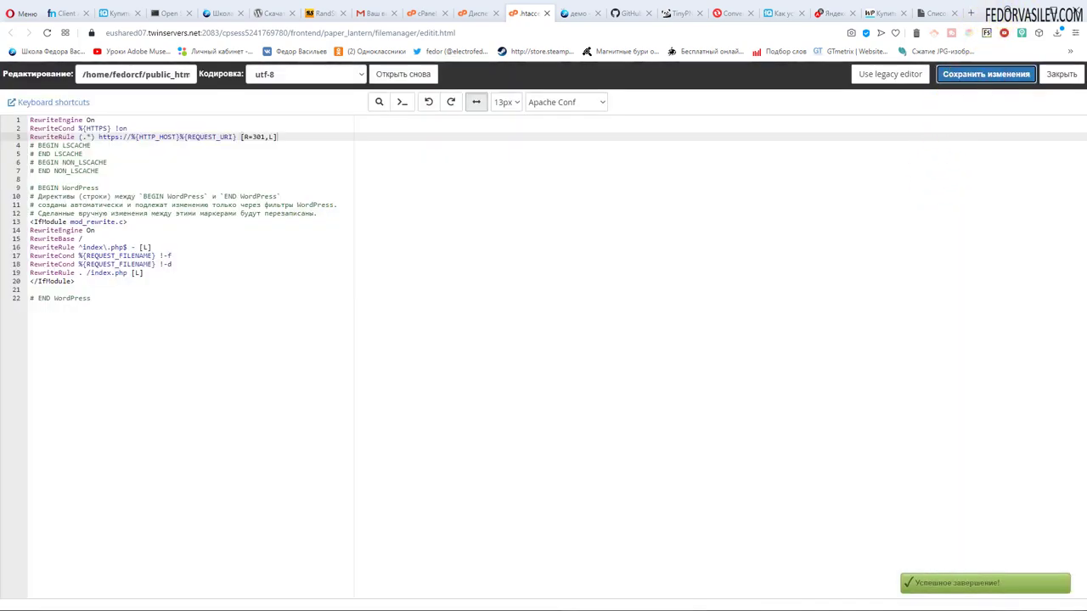
click(550, 19)
click(643, 365)
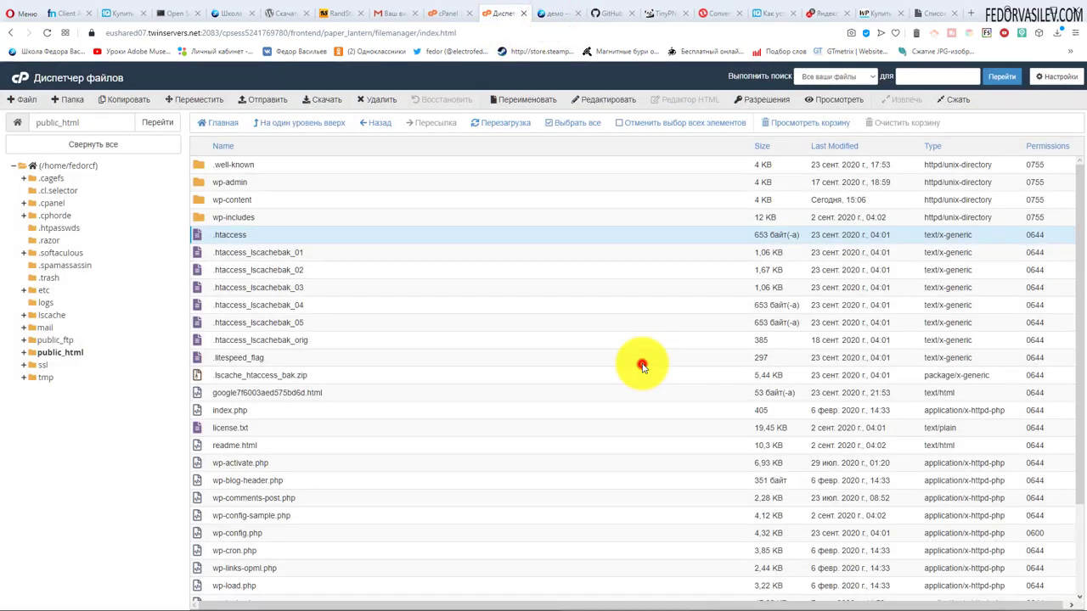
- Switch to the demo site, reload the fedor.cf home page and look through its content over HTTPS
click(551, 15)
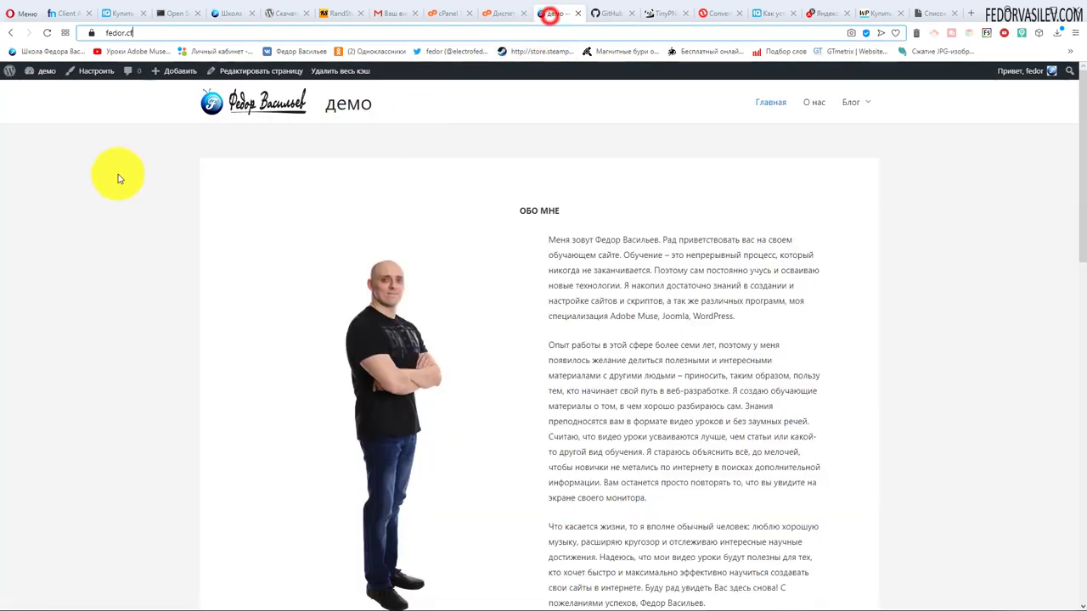
click(46, 32)
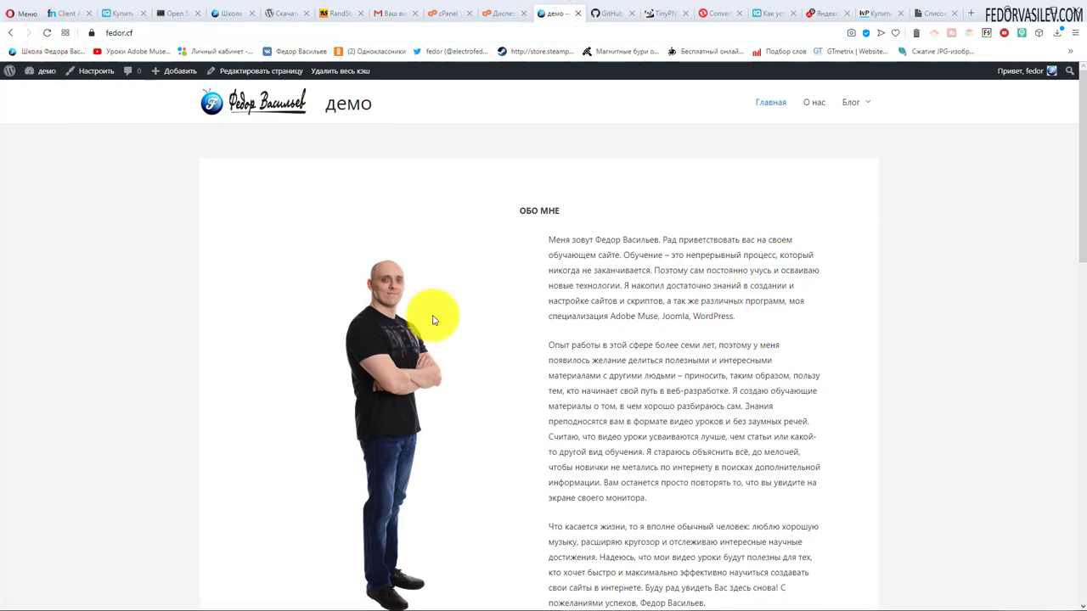
click(167, 33)
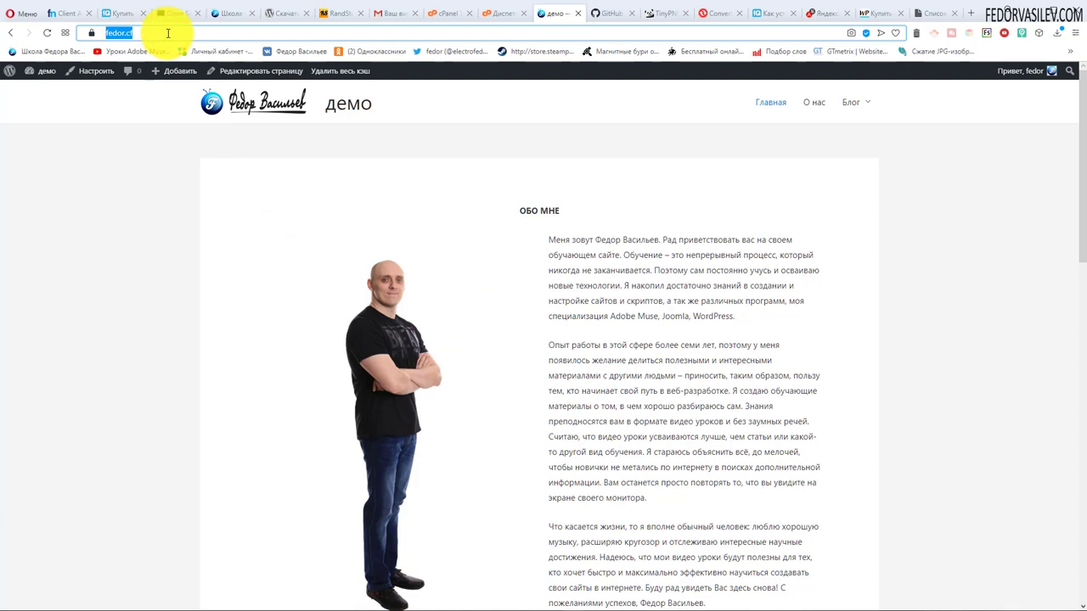
key(Return)
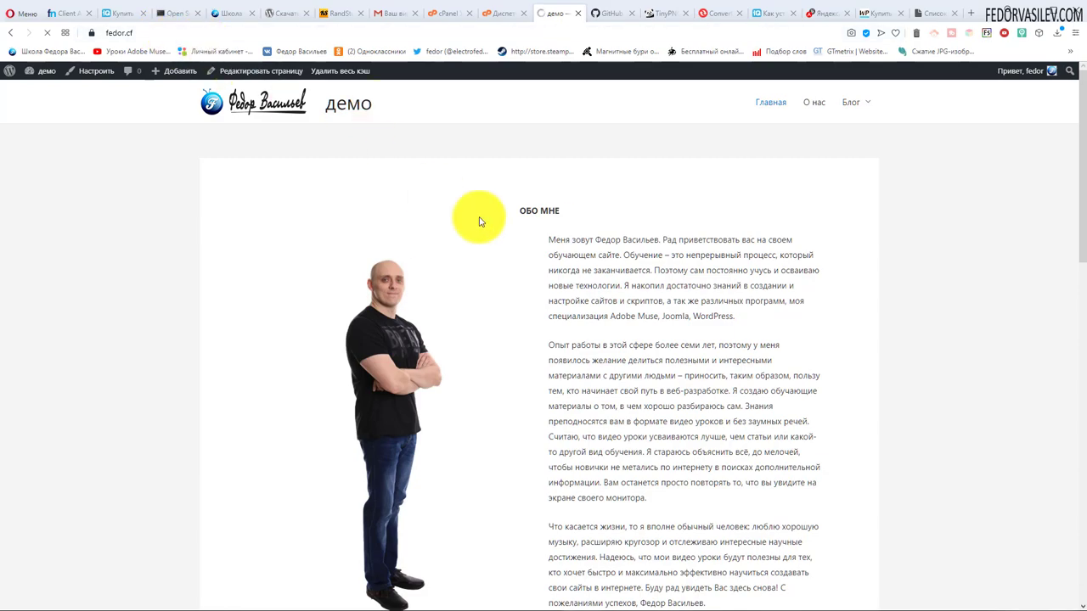
scroll(583, 250, down, 10)
scroll(505, 291, up, 6)
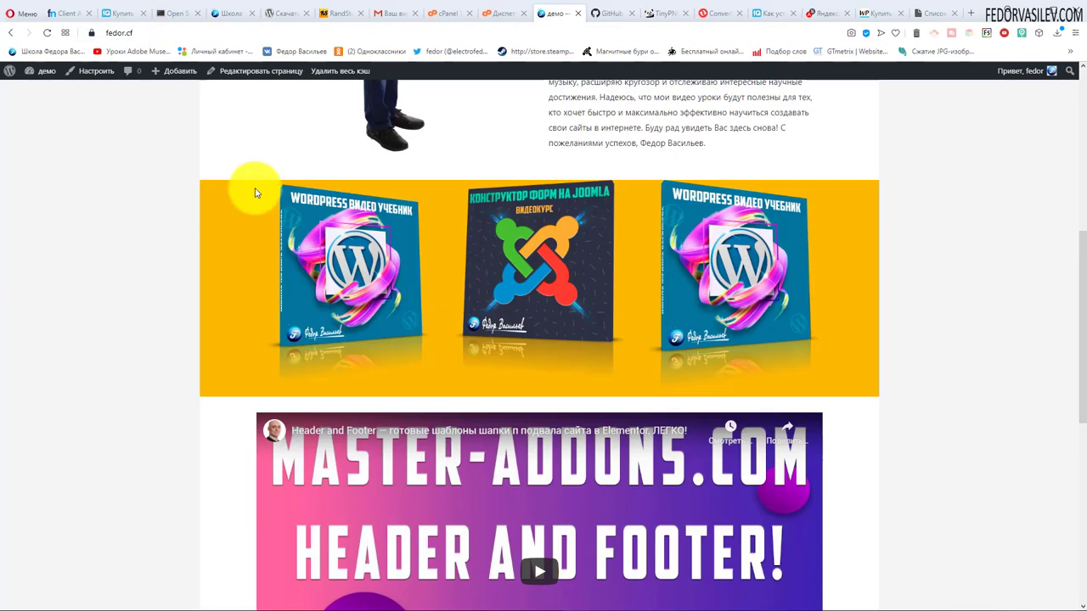
scroll(255, 193, up, 8)
- Open the Joomla category from the site's blog section and check its address and page content
mouse_move(847, 109)
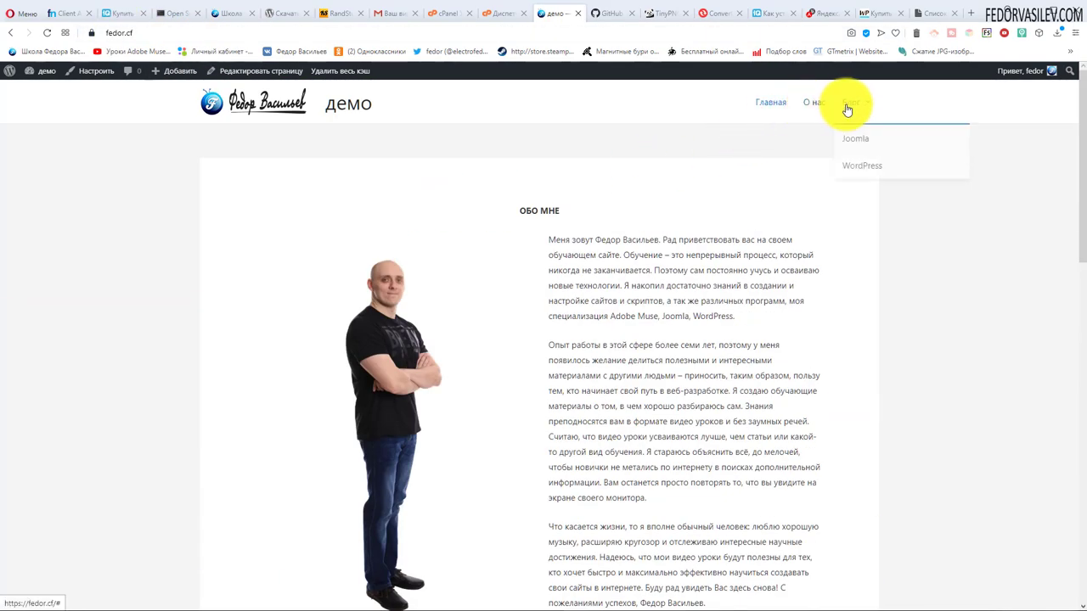
click(857, 143)
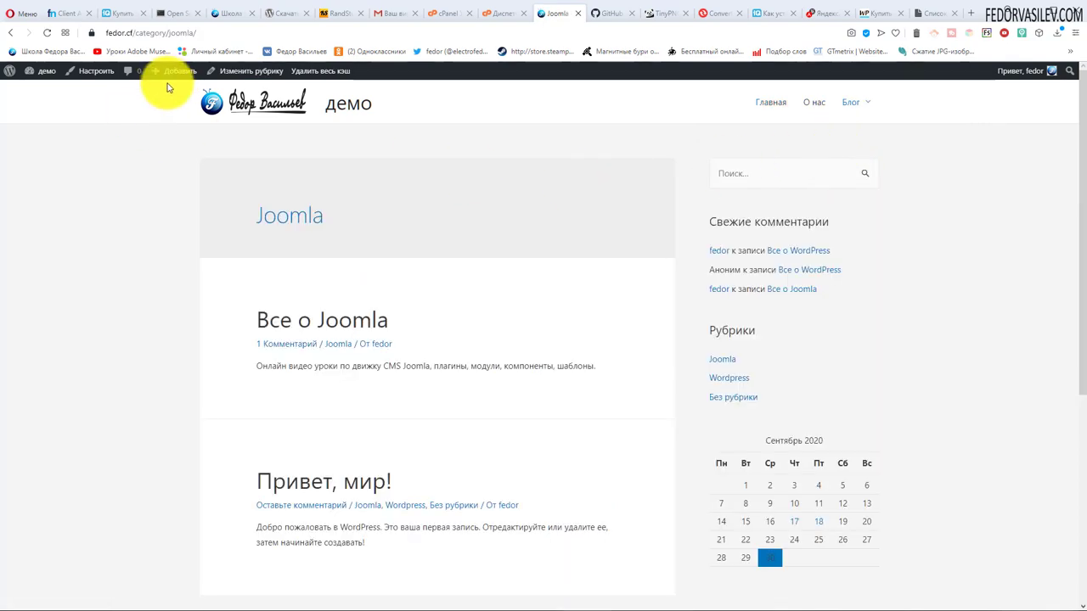
scroll(307, 236, down, 4)
scroll(307, 226, up, 5)
click(136, 36)
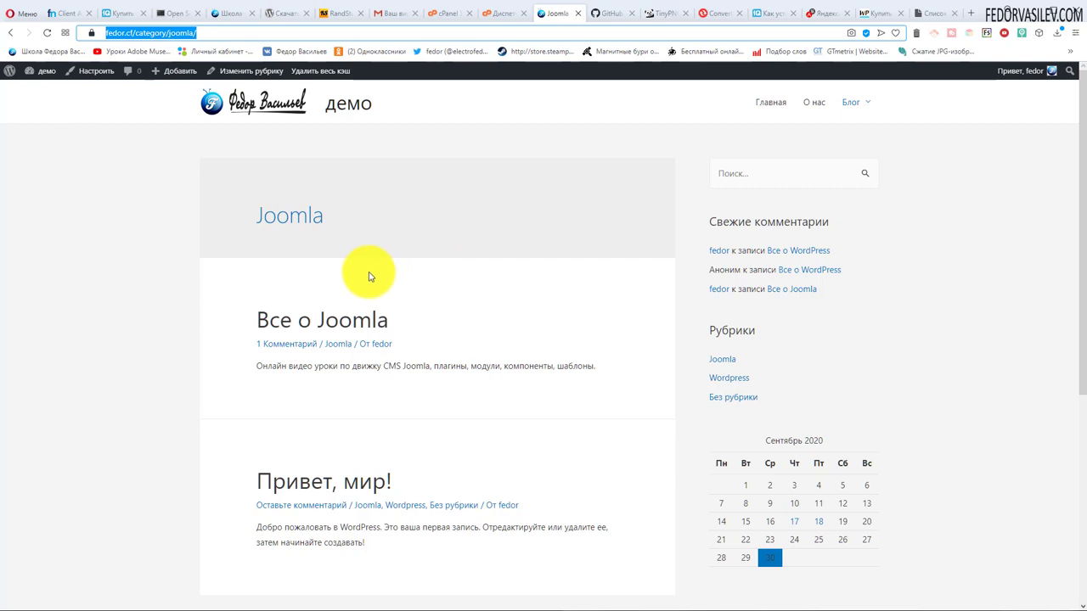
scroll(315, 243, down, 4)
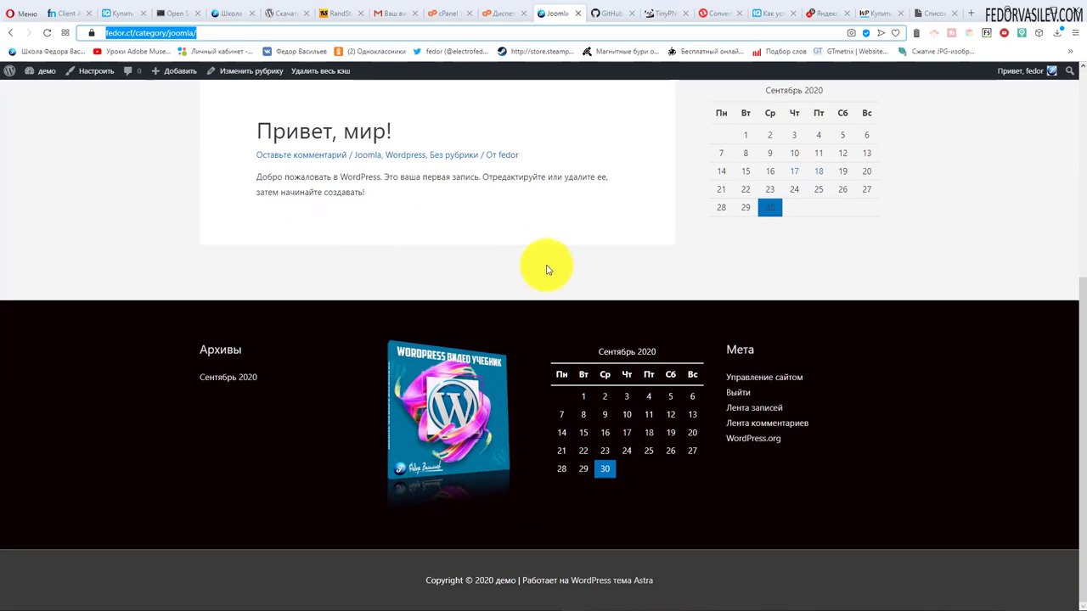
scroll(548, 270, up, 4)
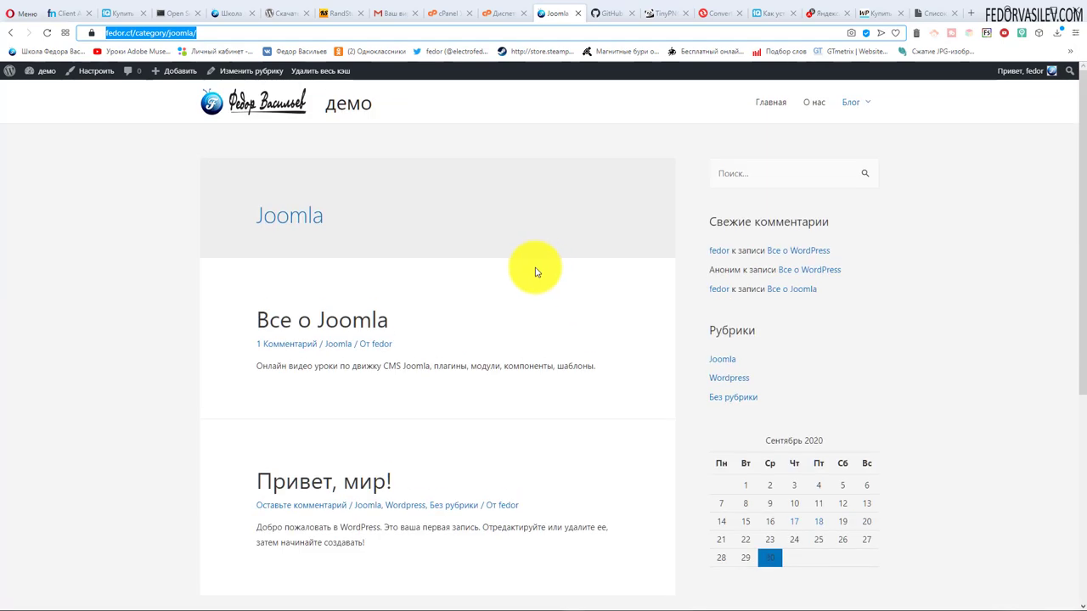